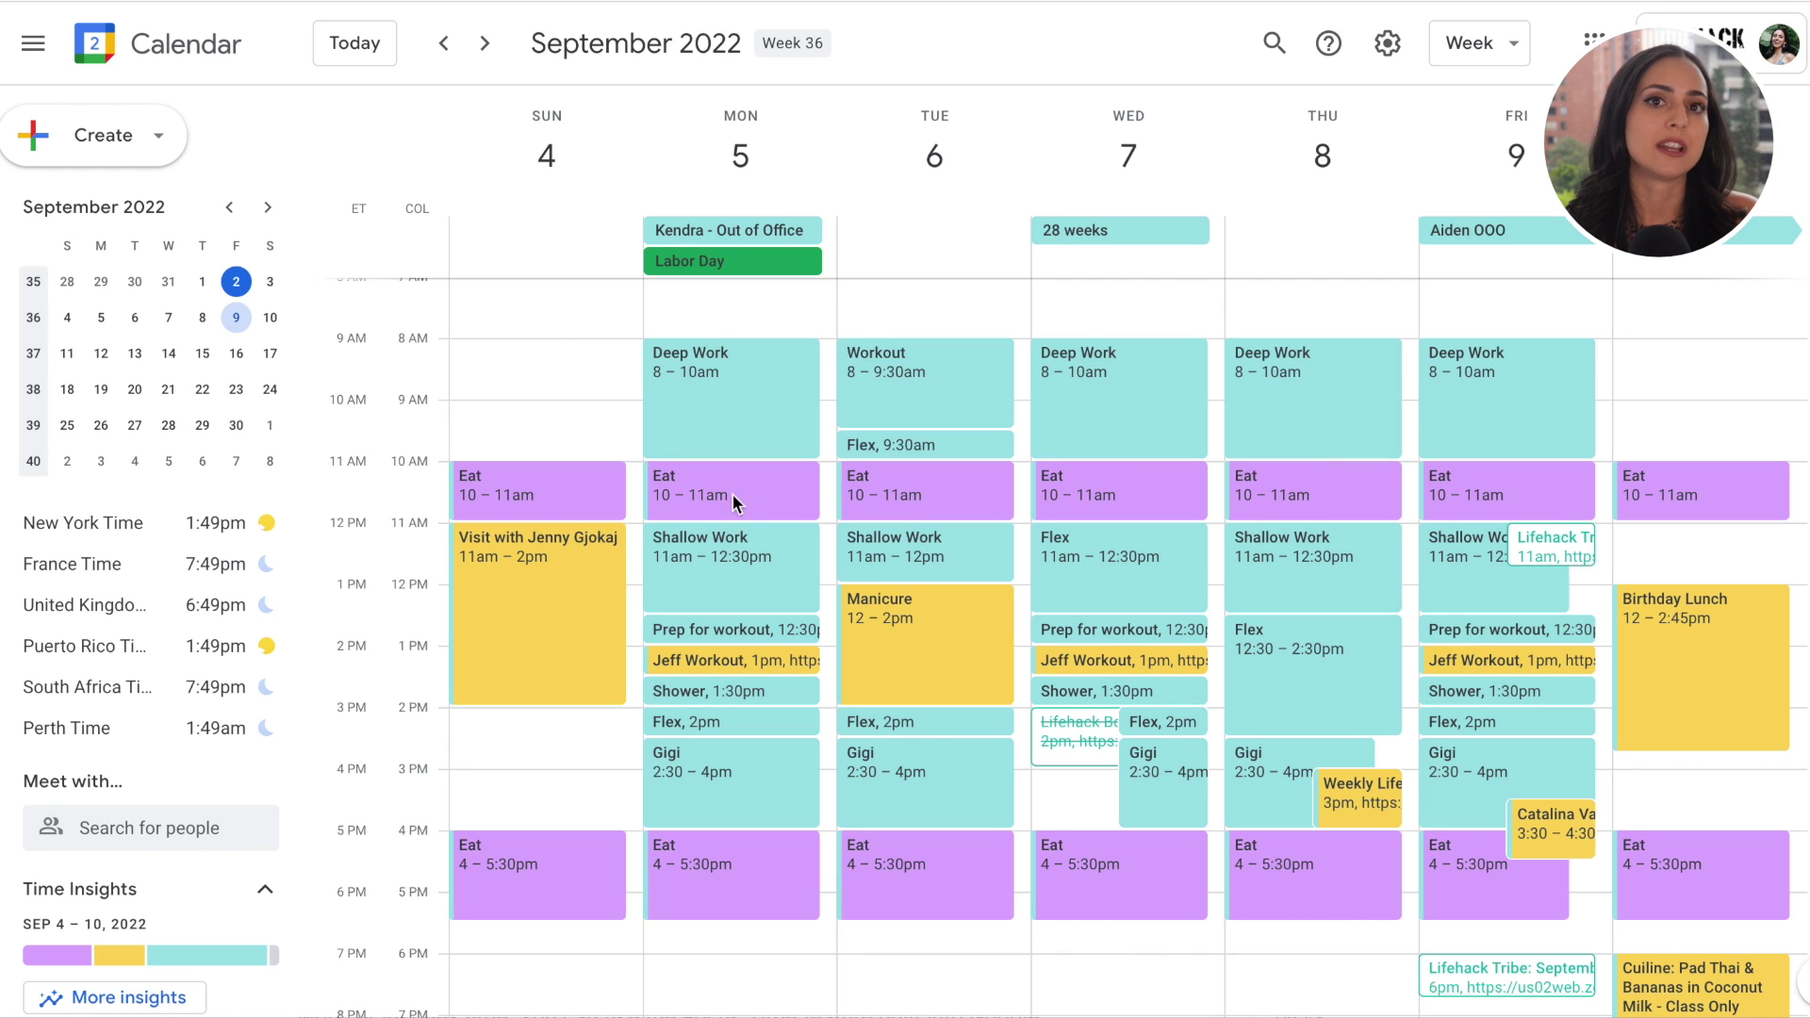
Step: Change Monday's 11:00am Shallow Work event to the teal Calendar color
{"action": "left_click", "coordinate": [784, 555]}
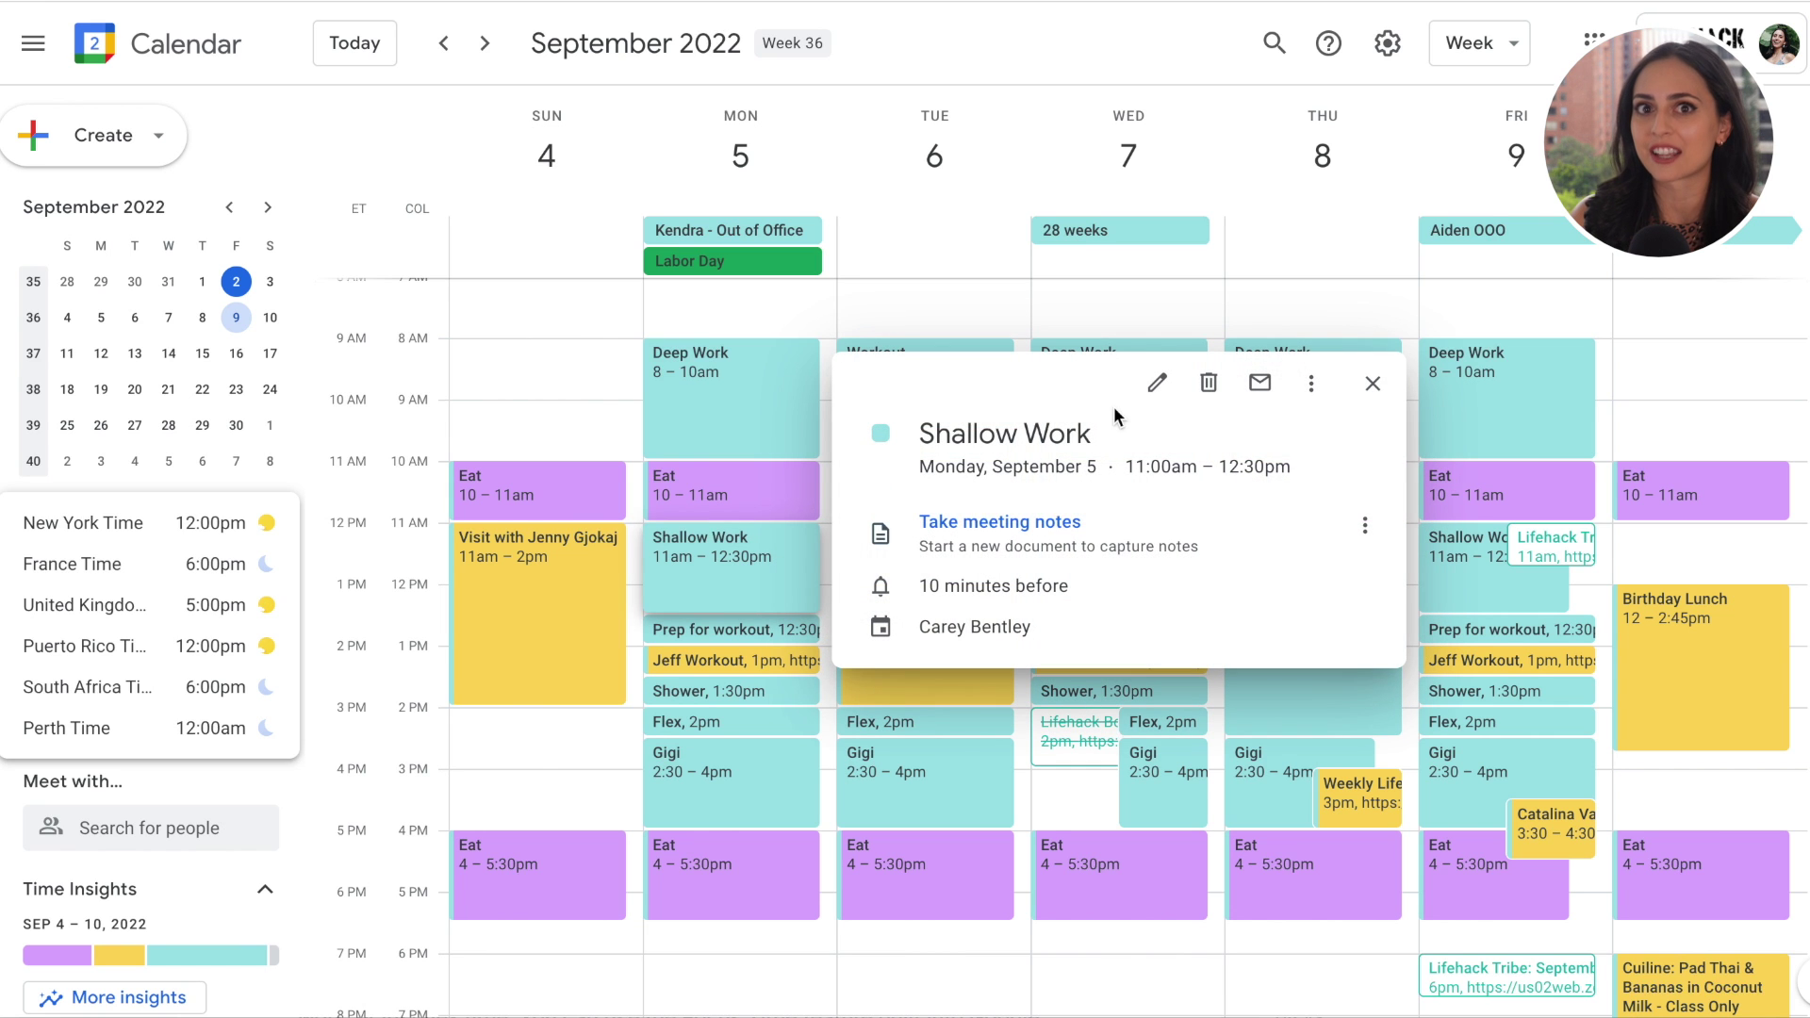
{"action": "left_click", "coordinate": [1156, 384]}
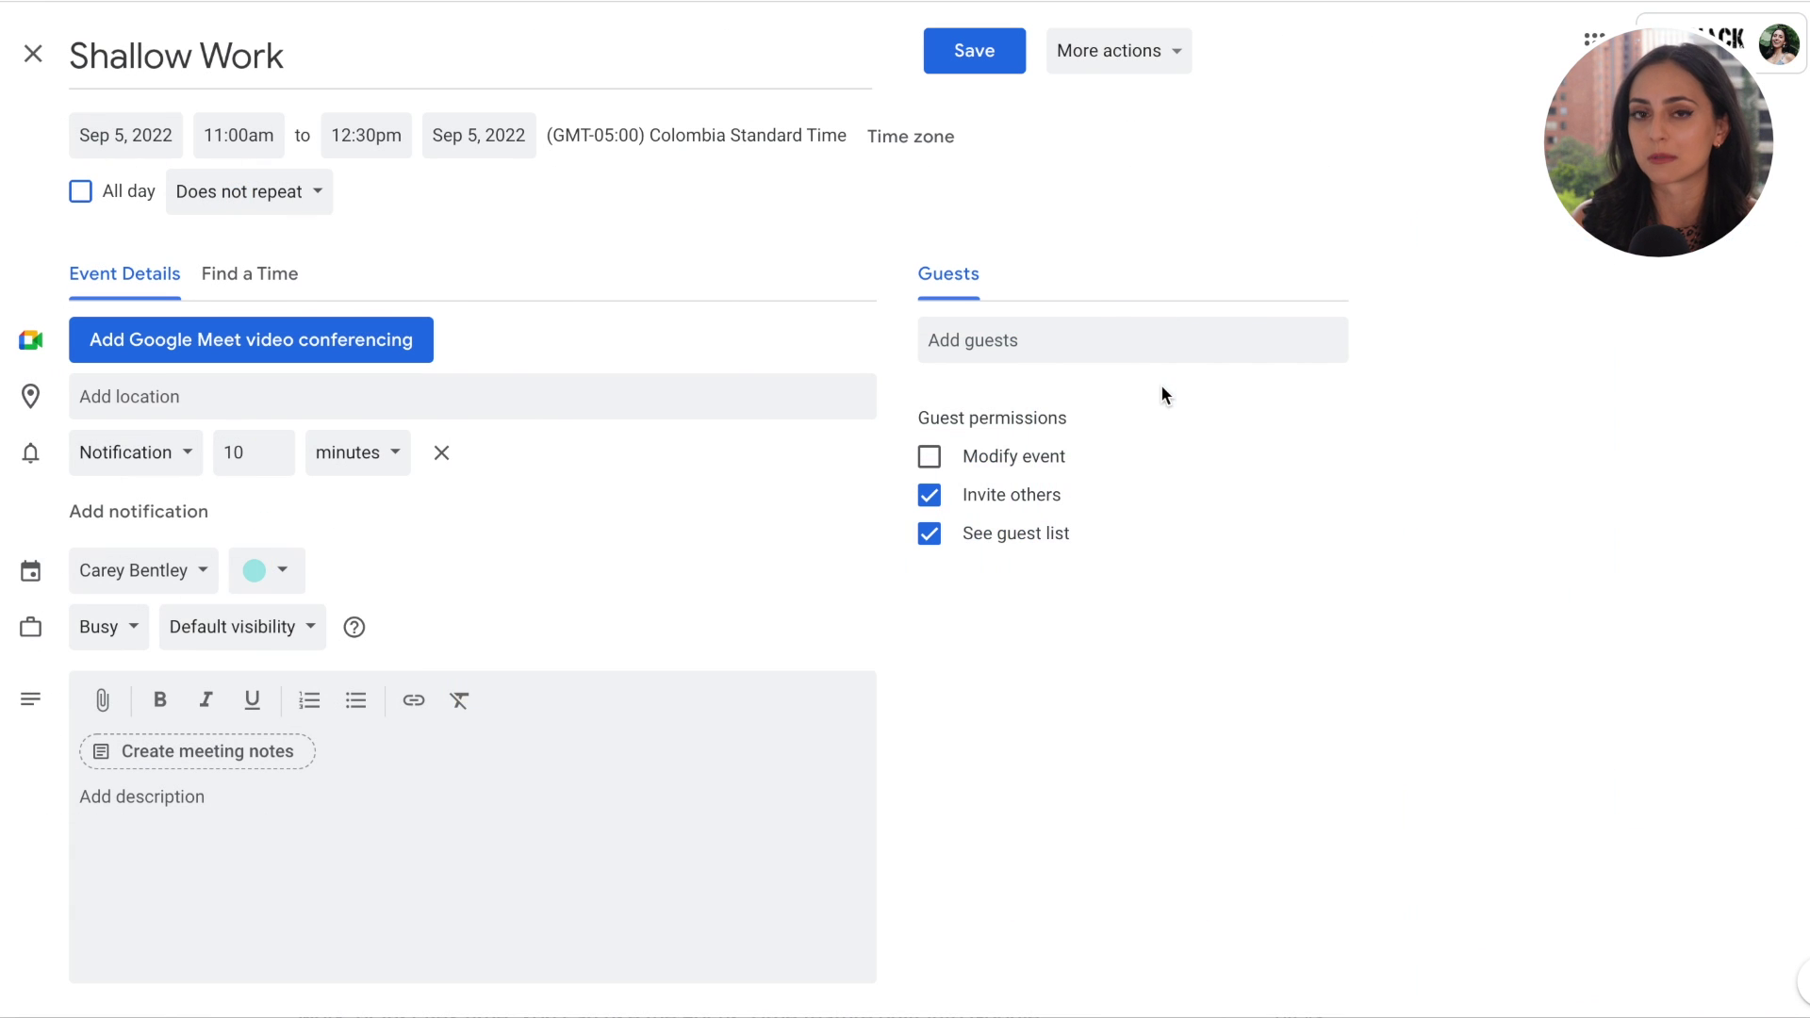
{"action": "left_click", "coordinate": [251, 570]}
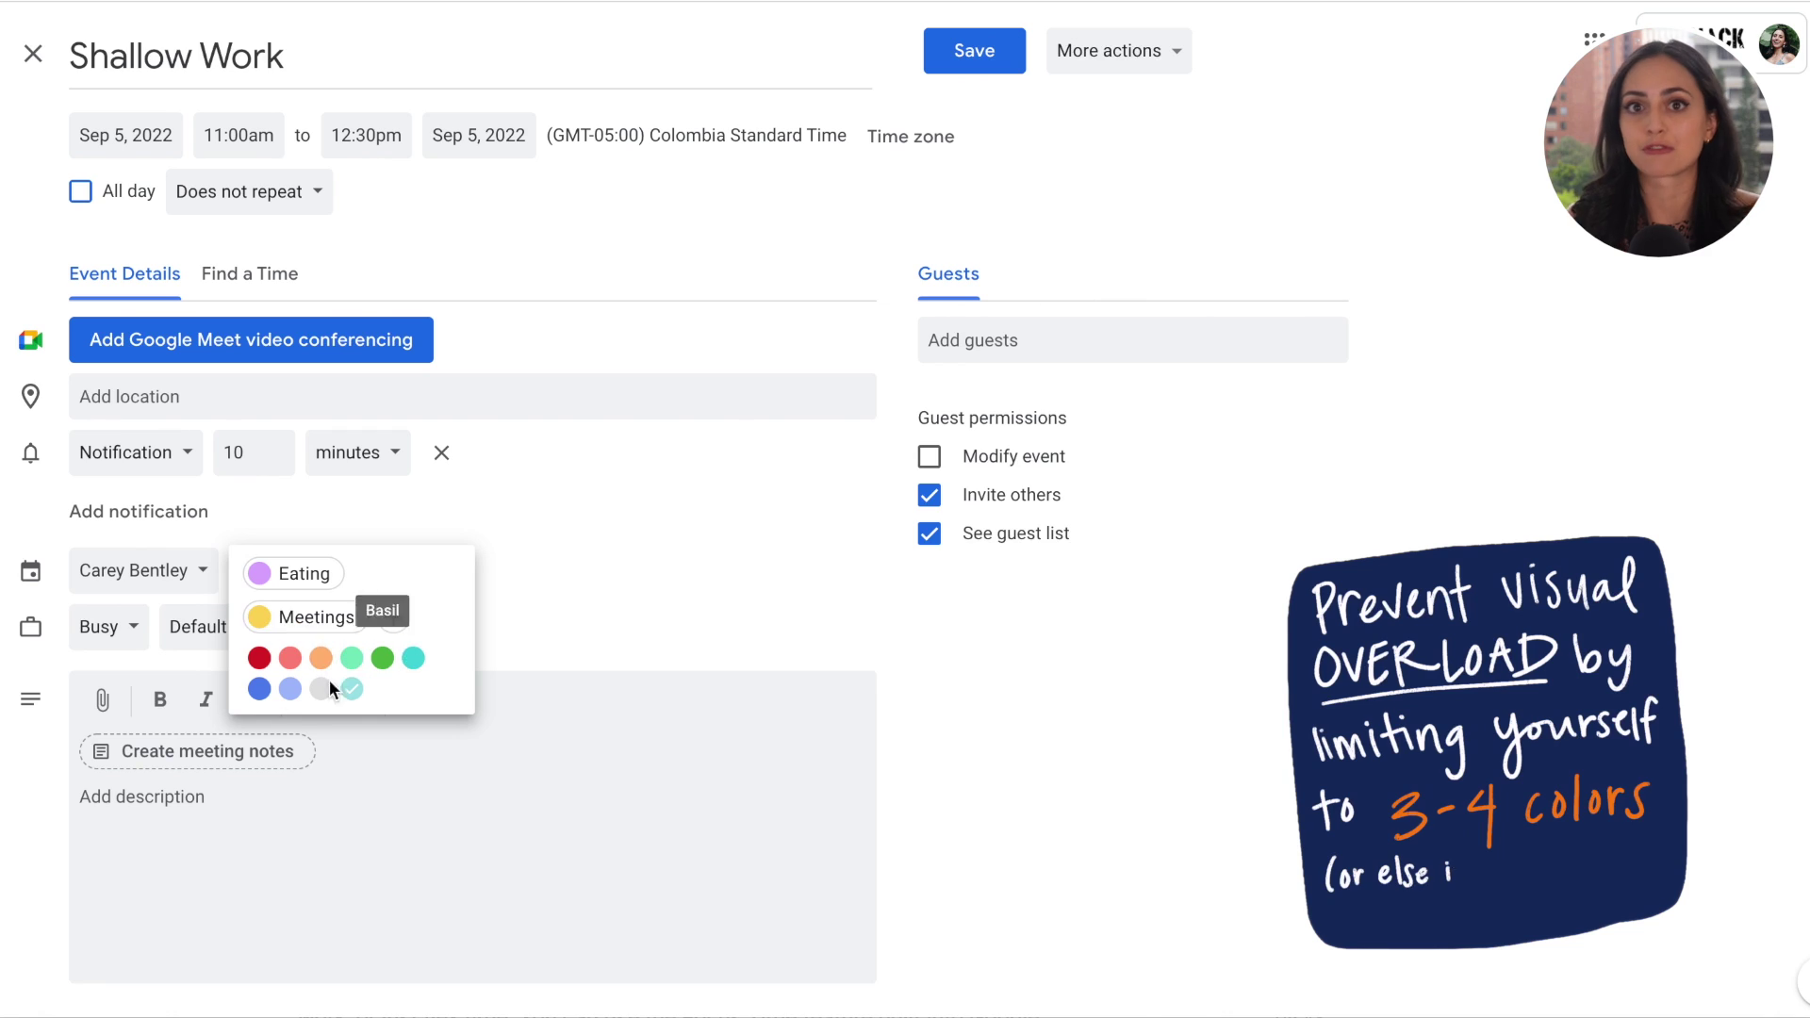
{"action": "left_click", "coordinate": [351, 690]}
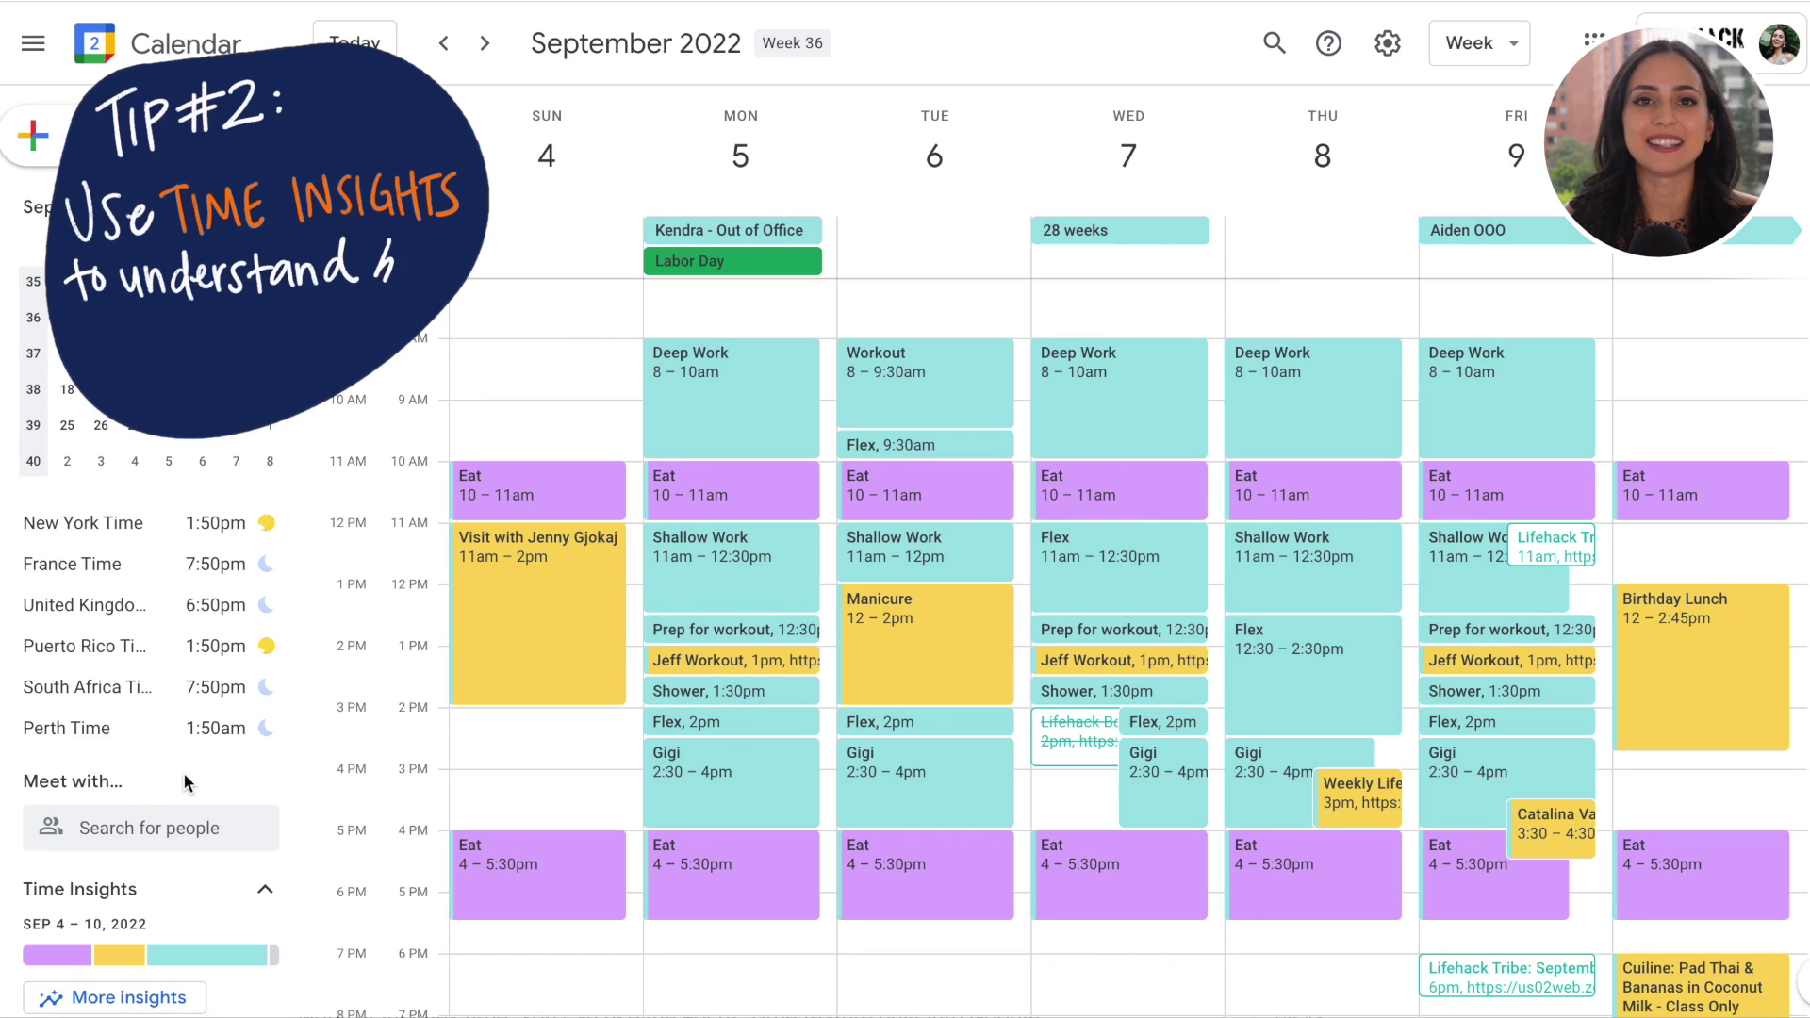
Step: Open this week's Time Insights breakdown for Meetings and Default hours, then Monday's Deep Work event
{"action": "scroll", "coordinate": [183, 772], "scroll_direction": "down", "scroll_amount": 2}
{"action": "scroll", "coordinate": [196, 703], "scroll_direction": "down", "scroll_amount": 3}
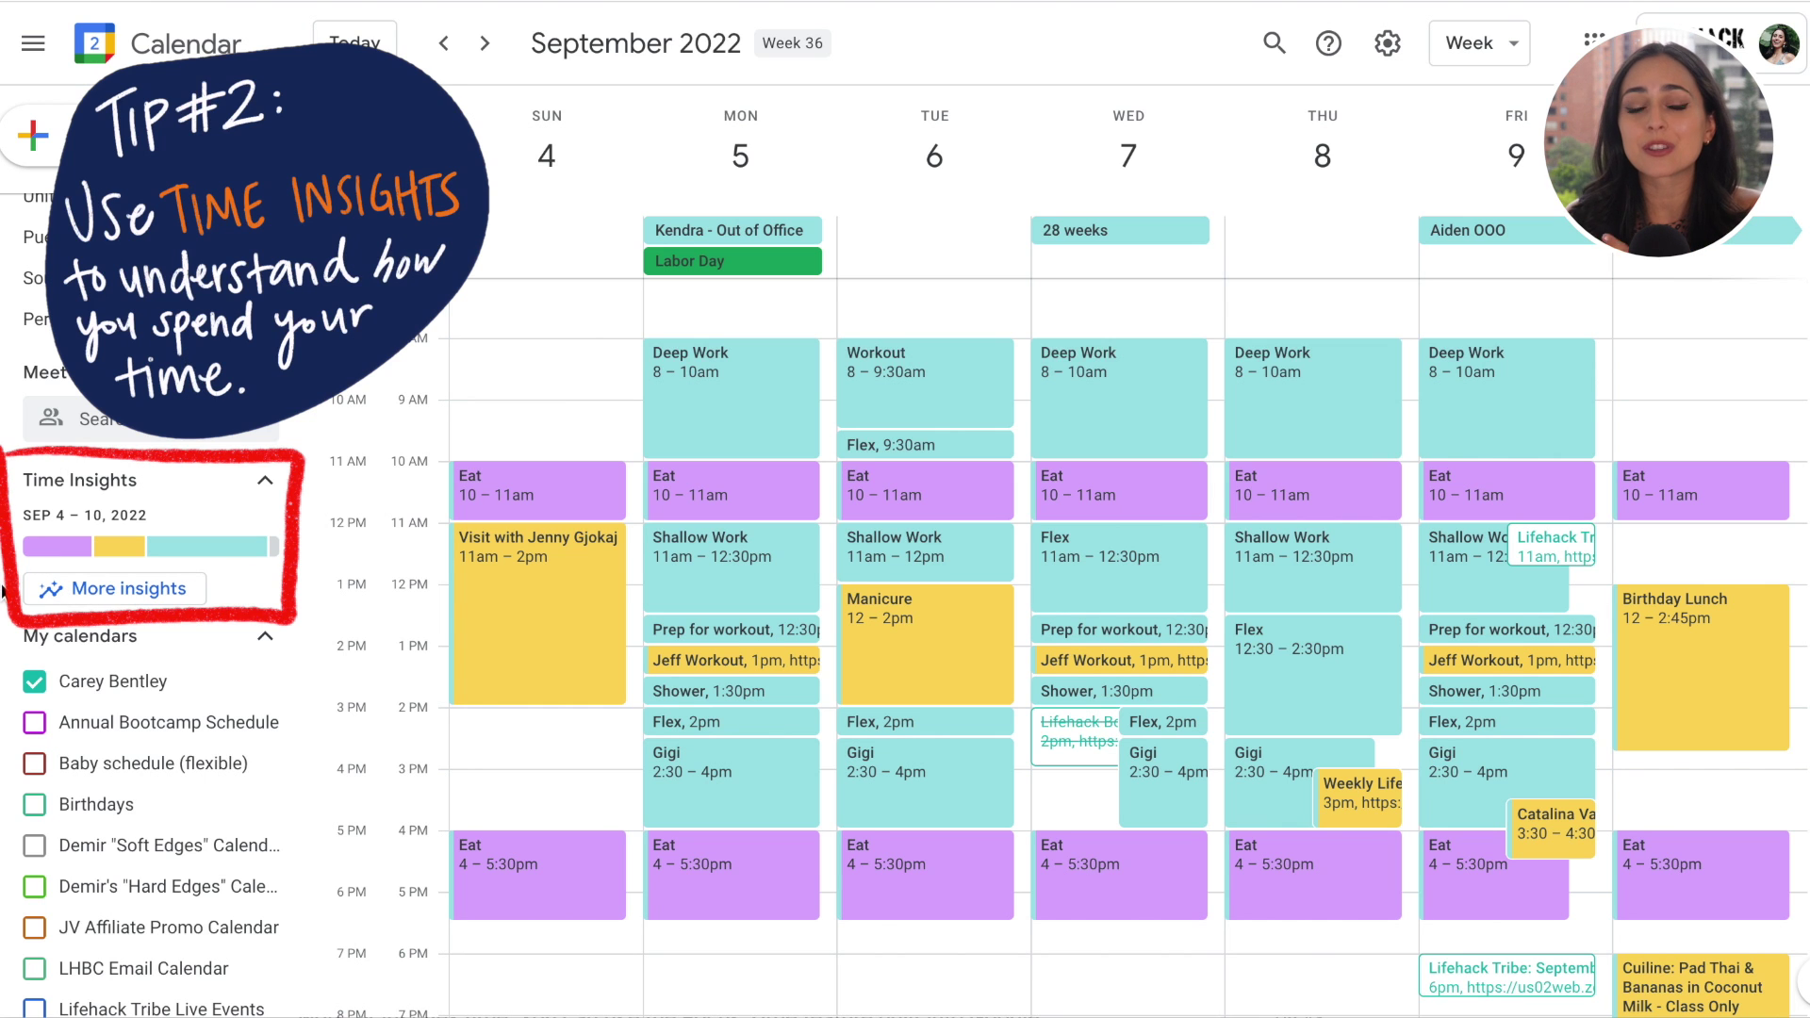
{"action": "left_click", "coordinate": [128, 594]}
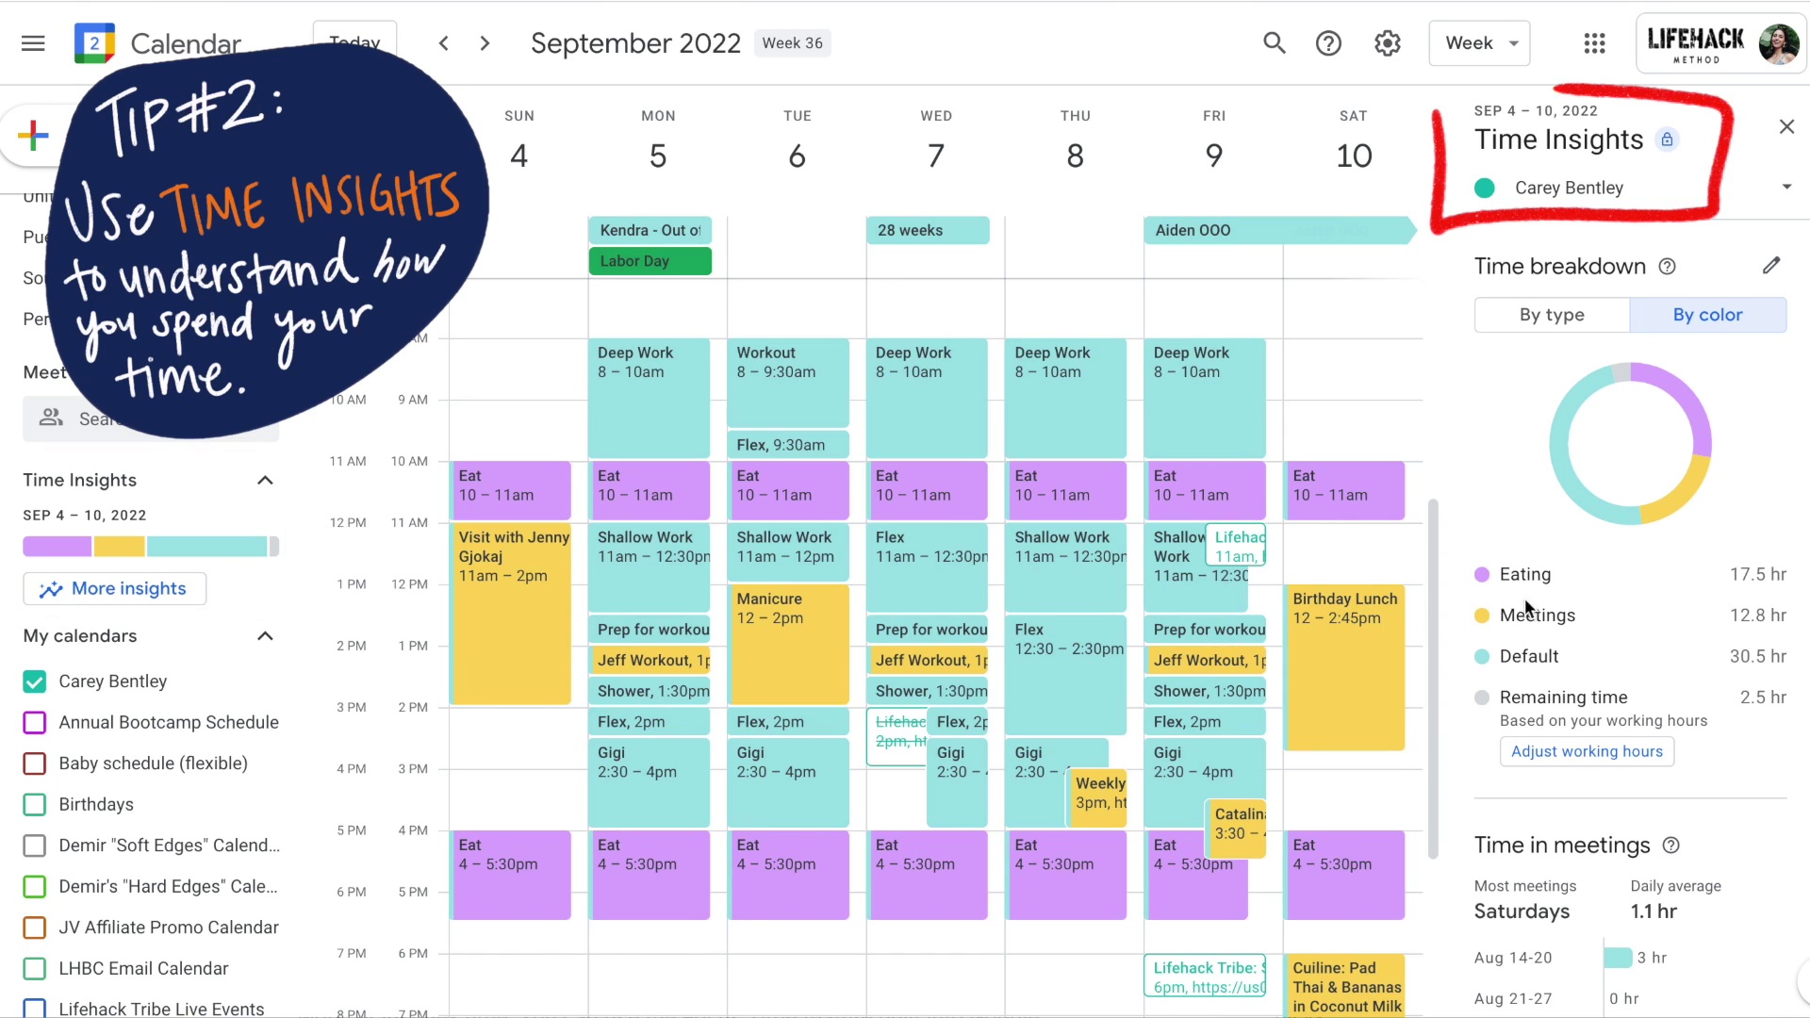
{"action": "mouse_move", "coordinate": [1551, 617]}
{"action": "mouse_move", "coordinate": [1555, 654]}
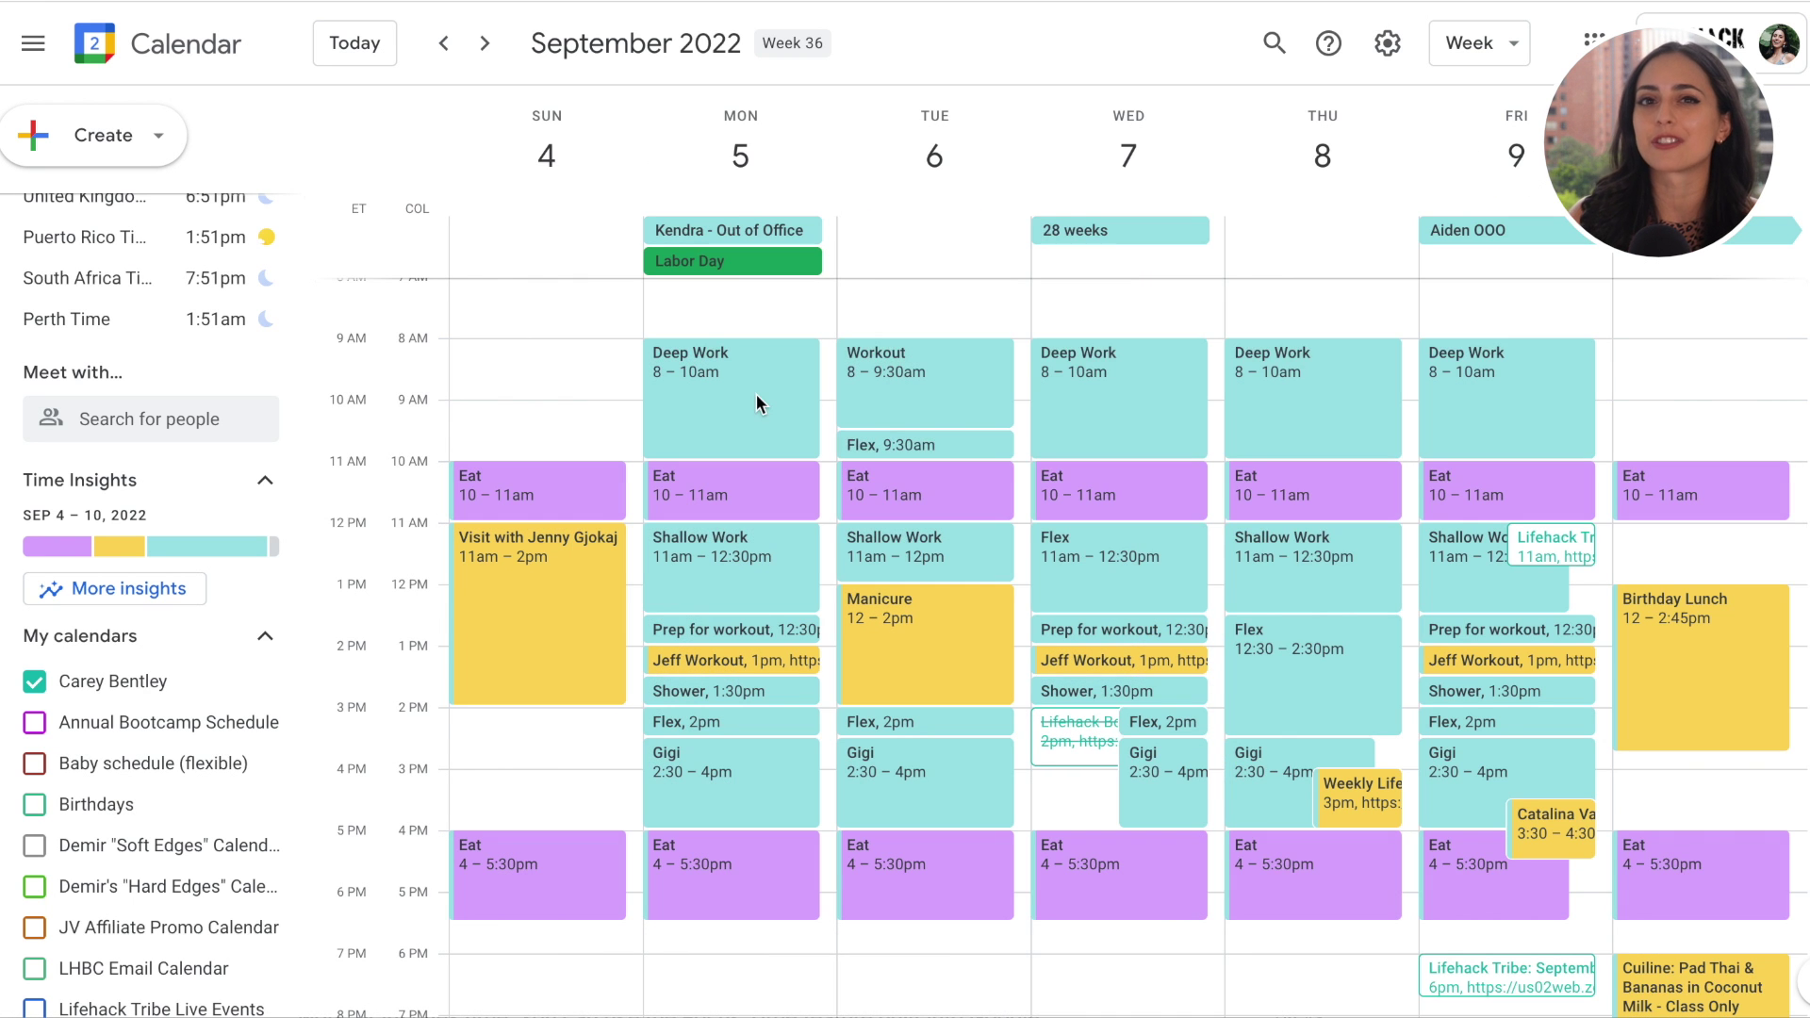
{"action": "left_click", "coordinate": [776, 393]}
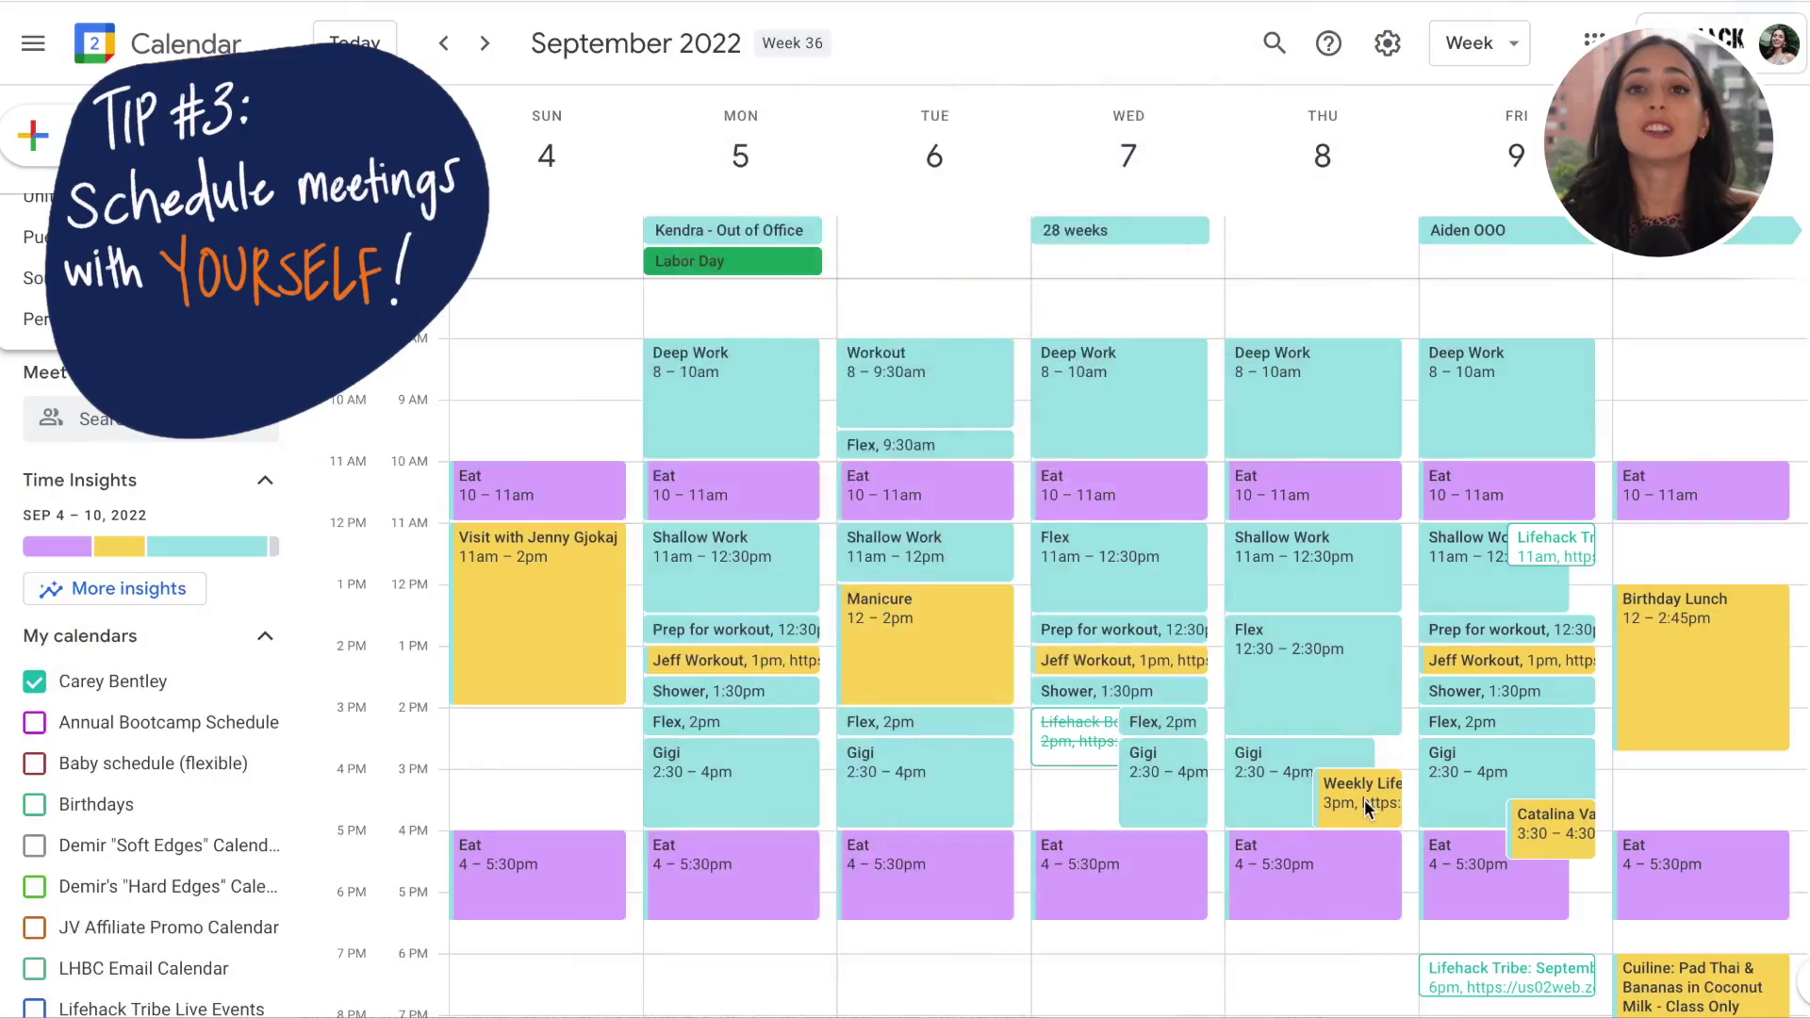
{"action": "left_click", "coordinate": [1365, 799]}
{"action": "scroll", "coordinate": [1060, 715], "scroll_direction": "down", "scroll_amount": 7}
{"action": "scroll", "coordinate": [1061, 714], "scroll_direction": "up", "scroll_amount": 8}
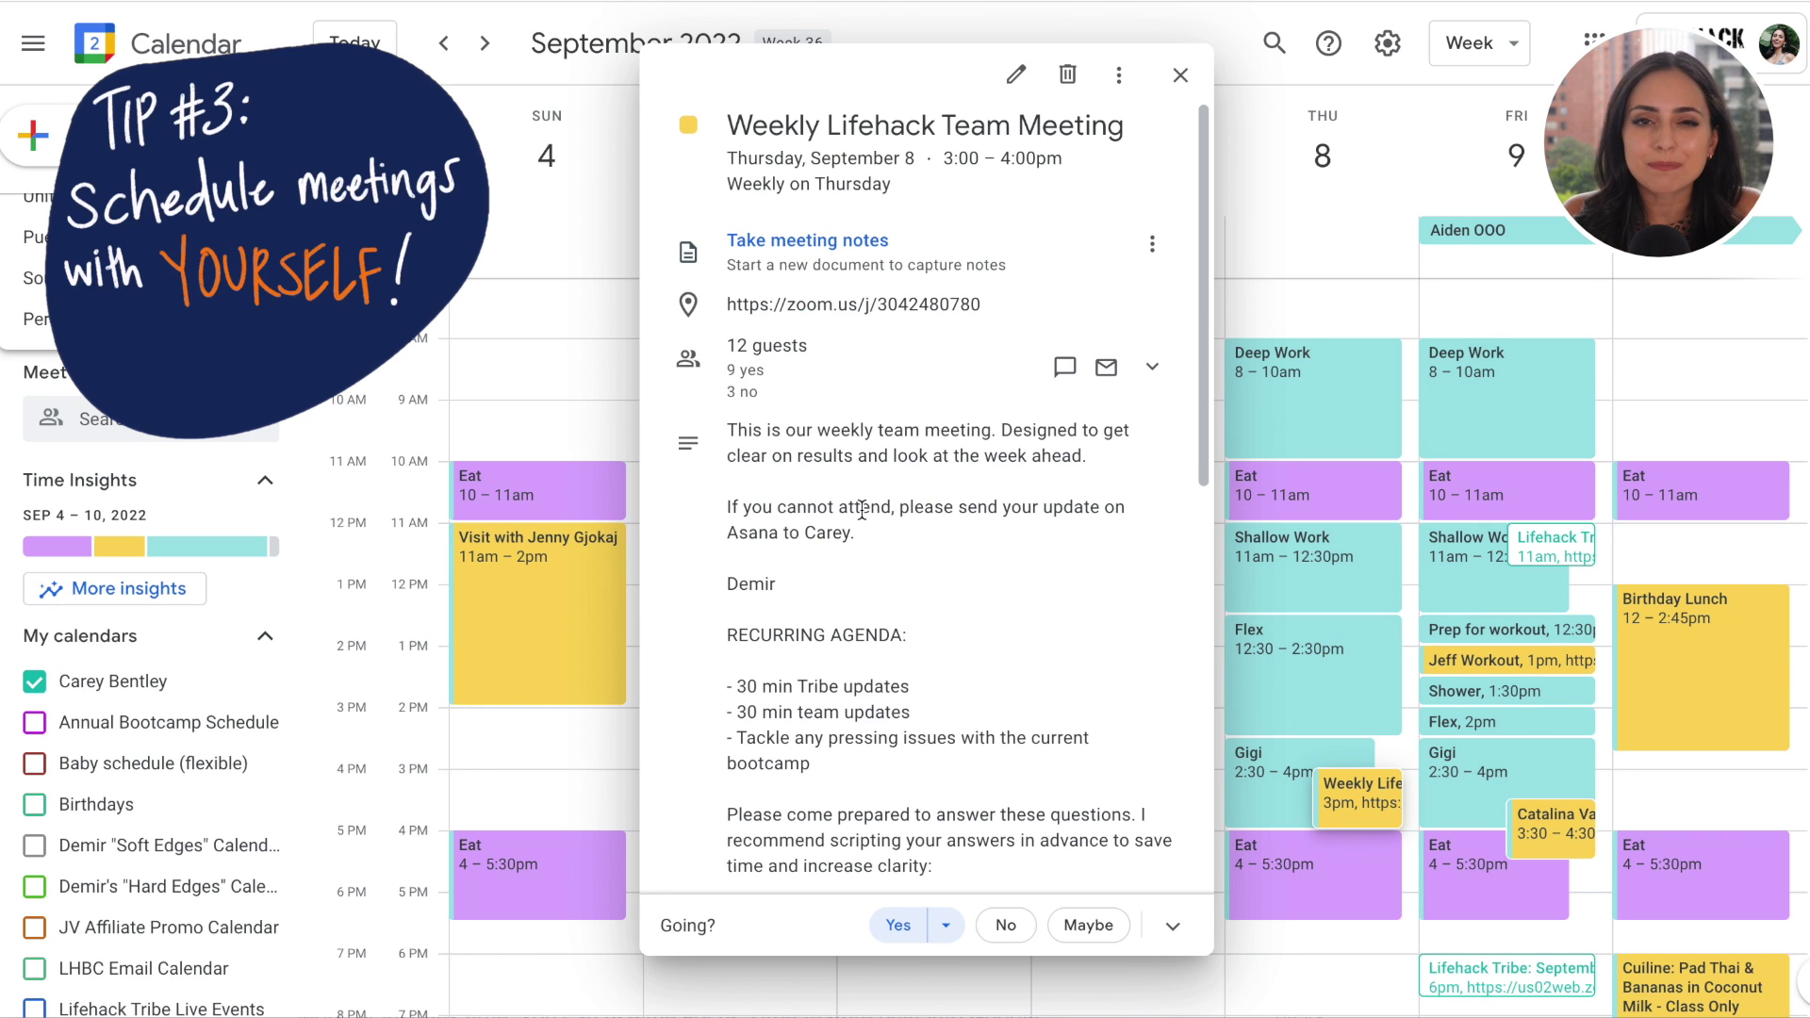
{"action": "left_click", "coordinate": [1180, 75]}
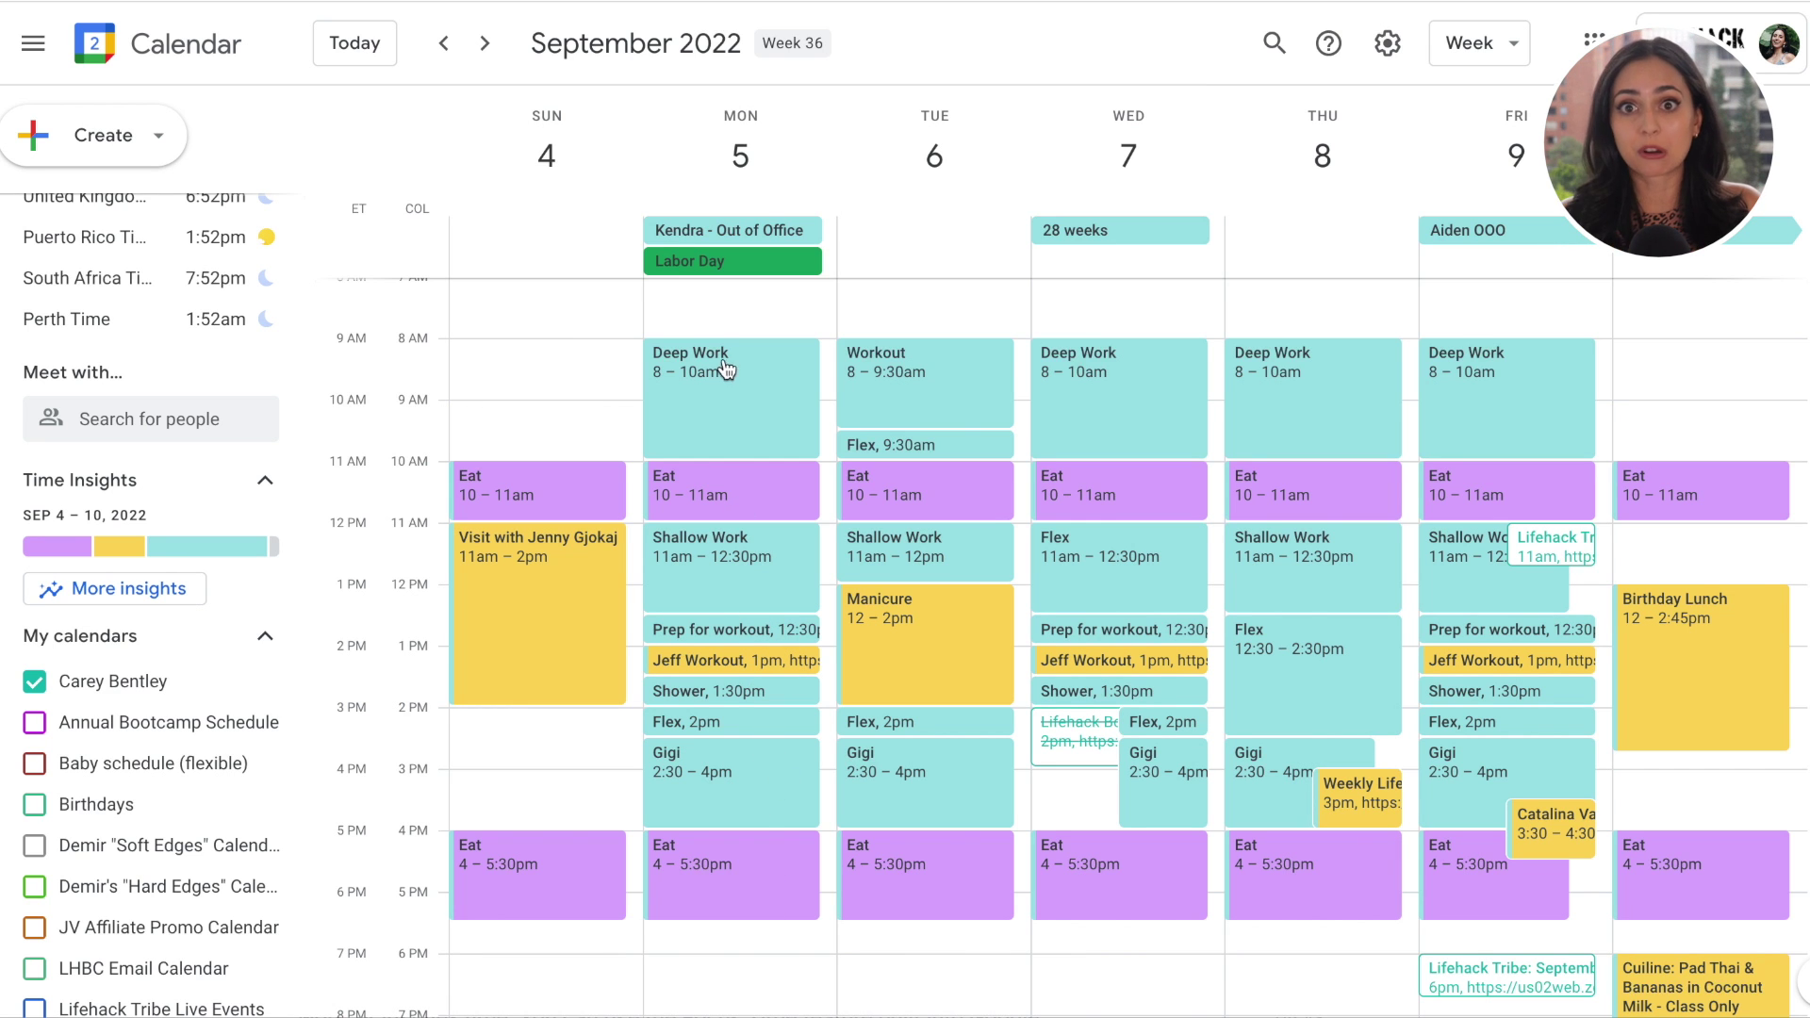
Step: Create a Friday 1–2pm Focus time block that auto-declines only new meeting invitations
{"action": "left_click", "coordinate": [119, 137]}
{"action": "left_click", "coordinate": [111, 252]}
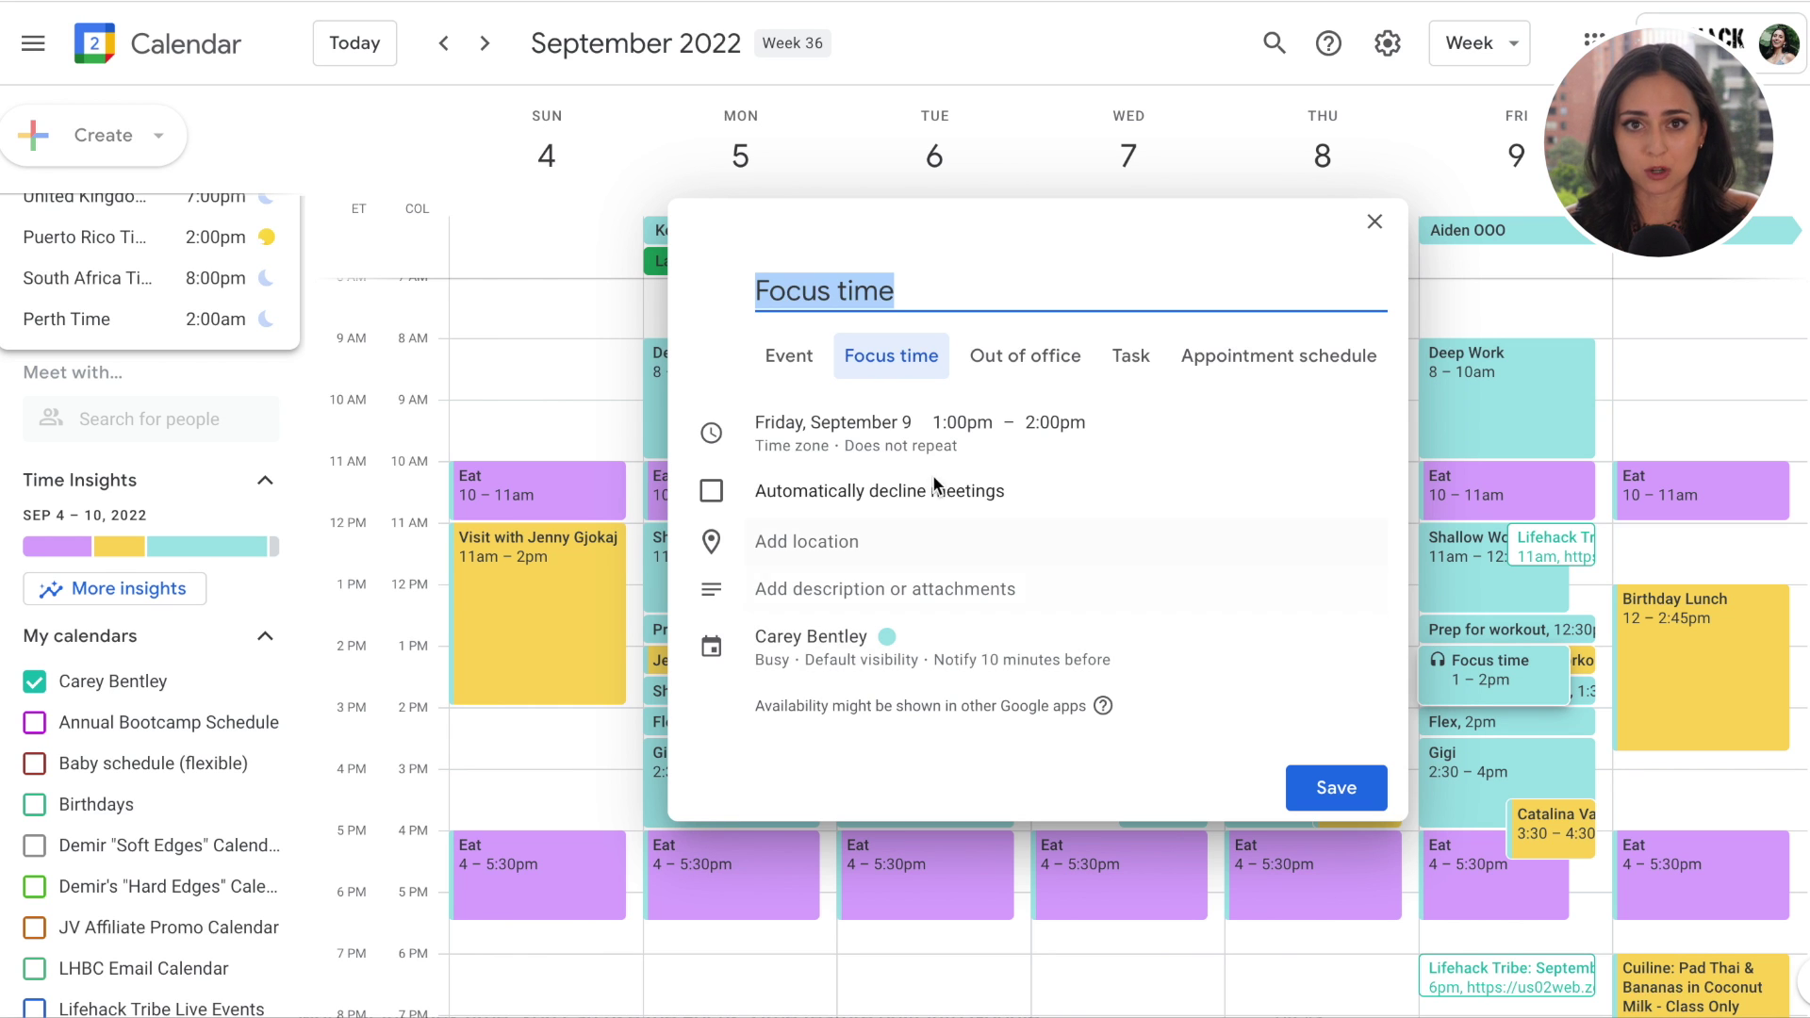
{"action": "left_click", "coordinate": [709, 488]}
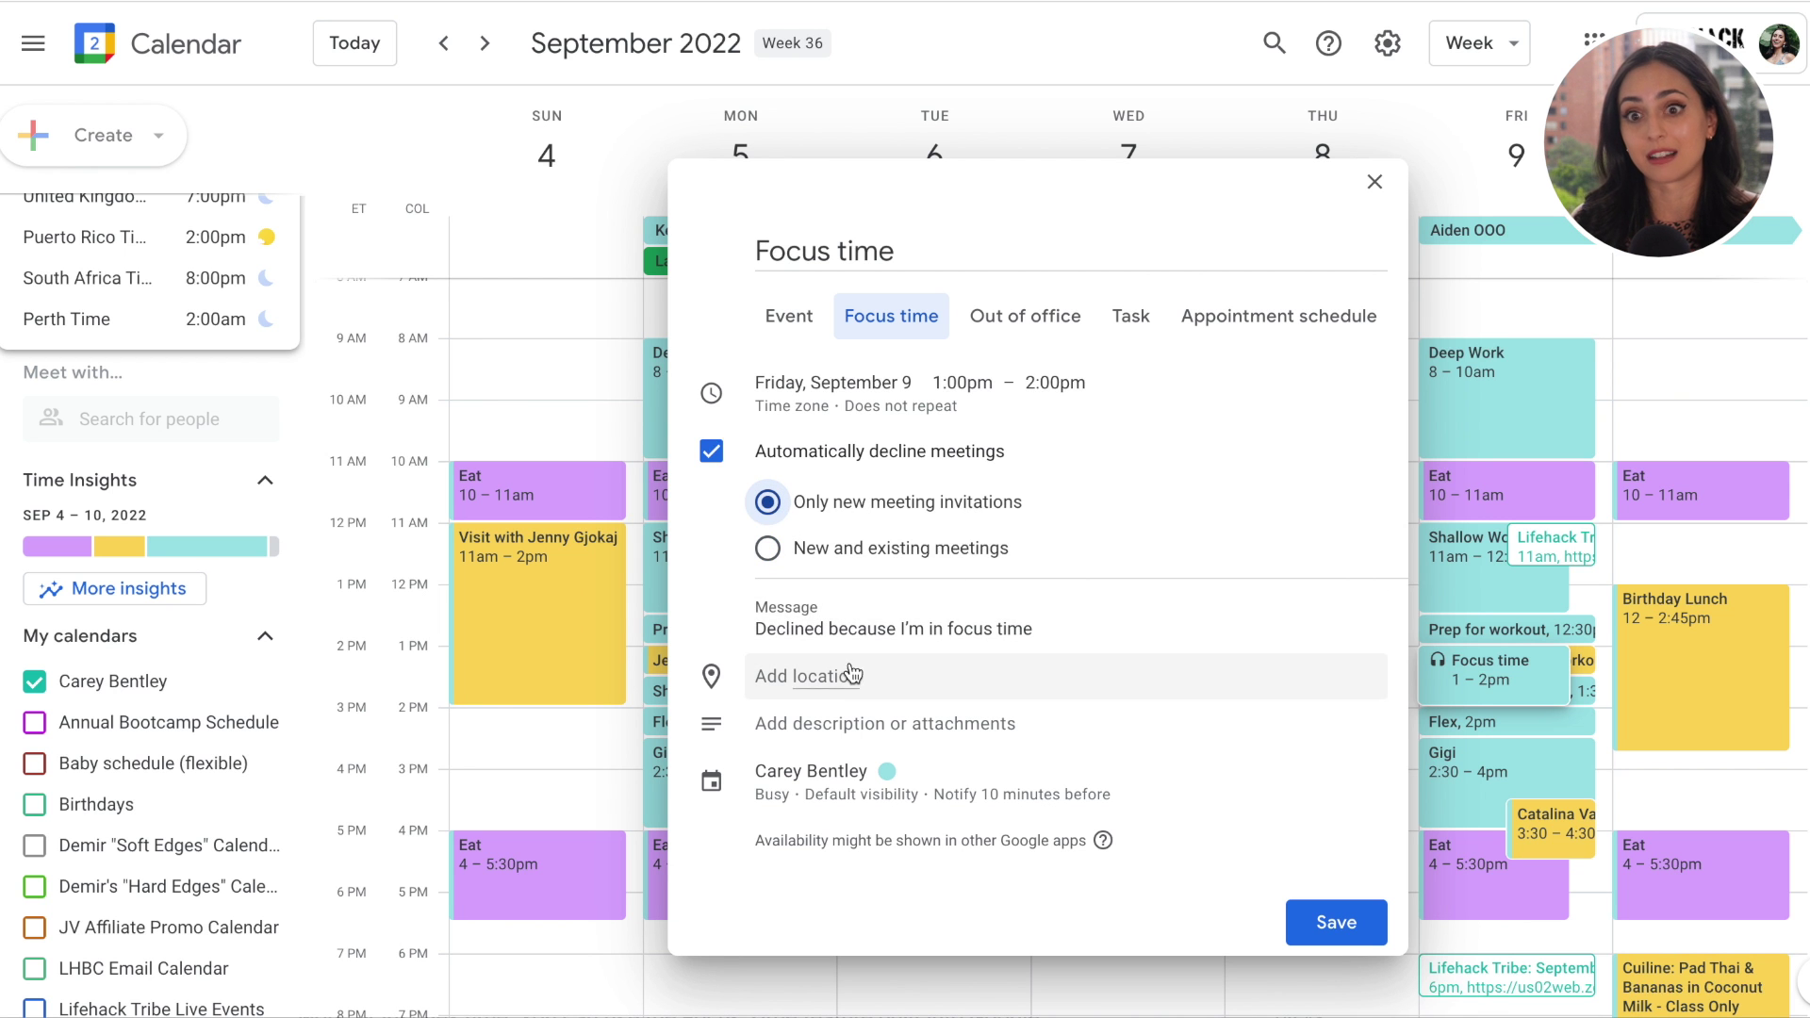
{"action": "left_click", "coordinate": [904, 627]}
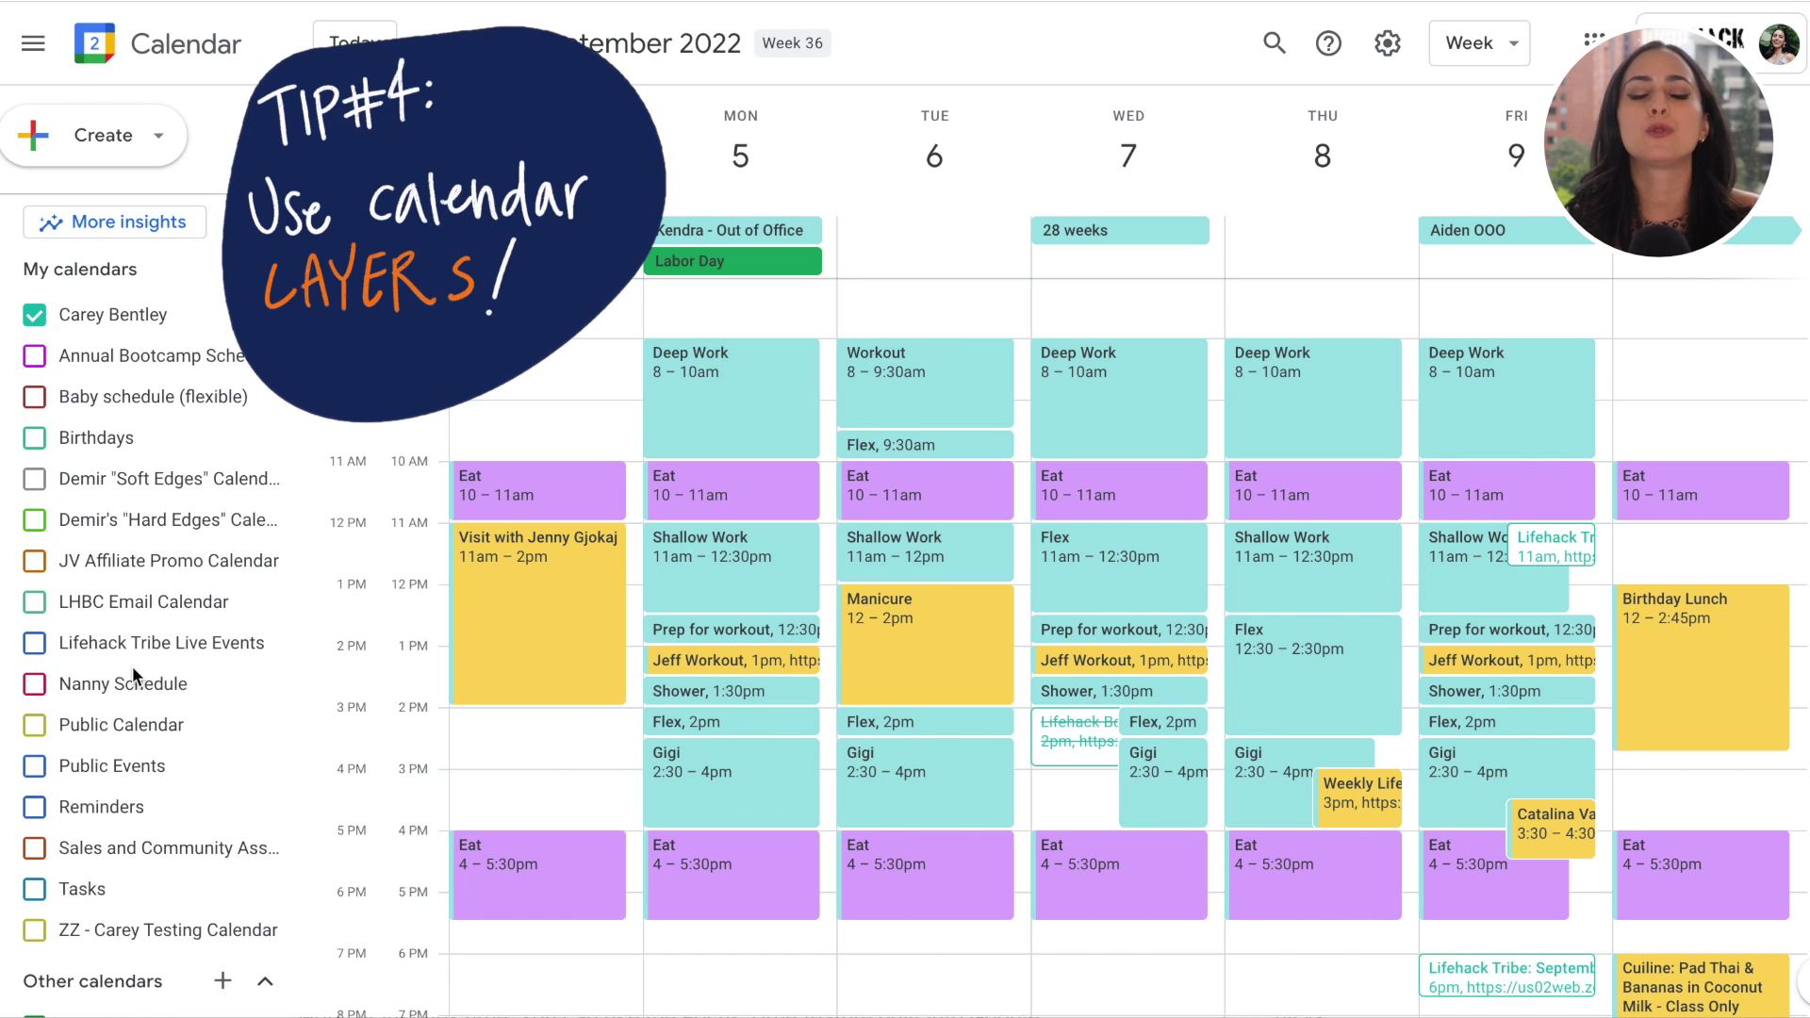
Step: Scroll the sidebar down and briefly open, then dismiss, the Add other calendars options
{"action": "scroll", "coordinate": [132, 666], "scroll_direction": "down", "scroll_amount": 1}
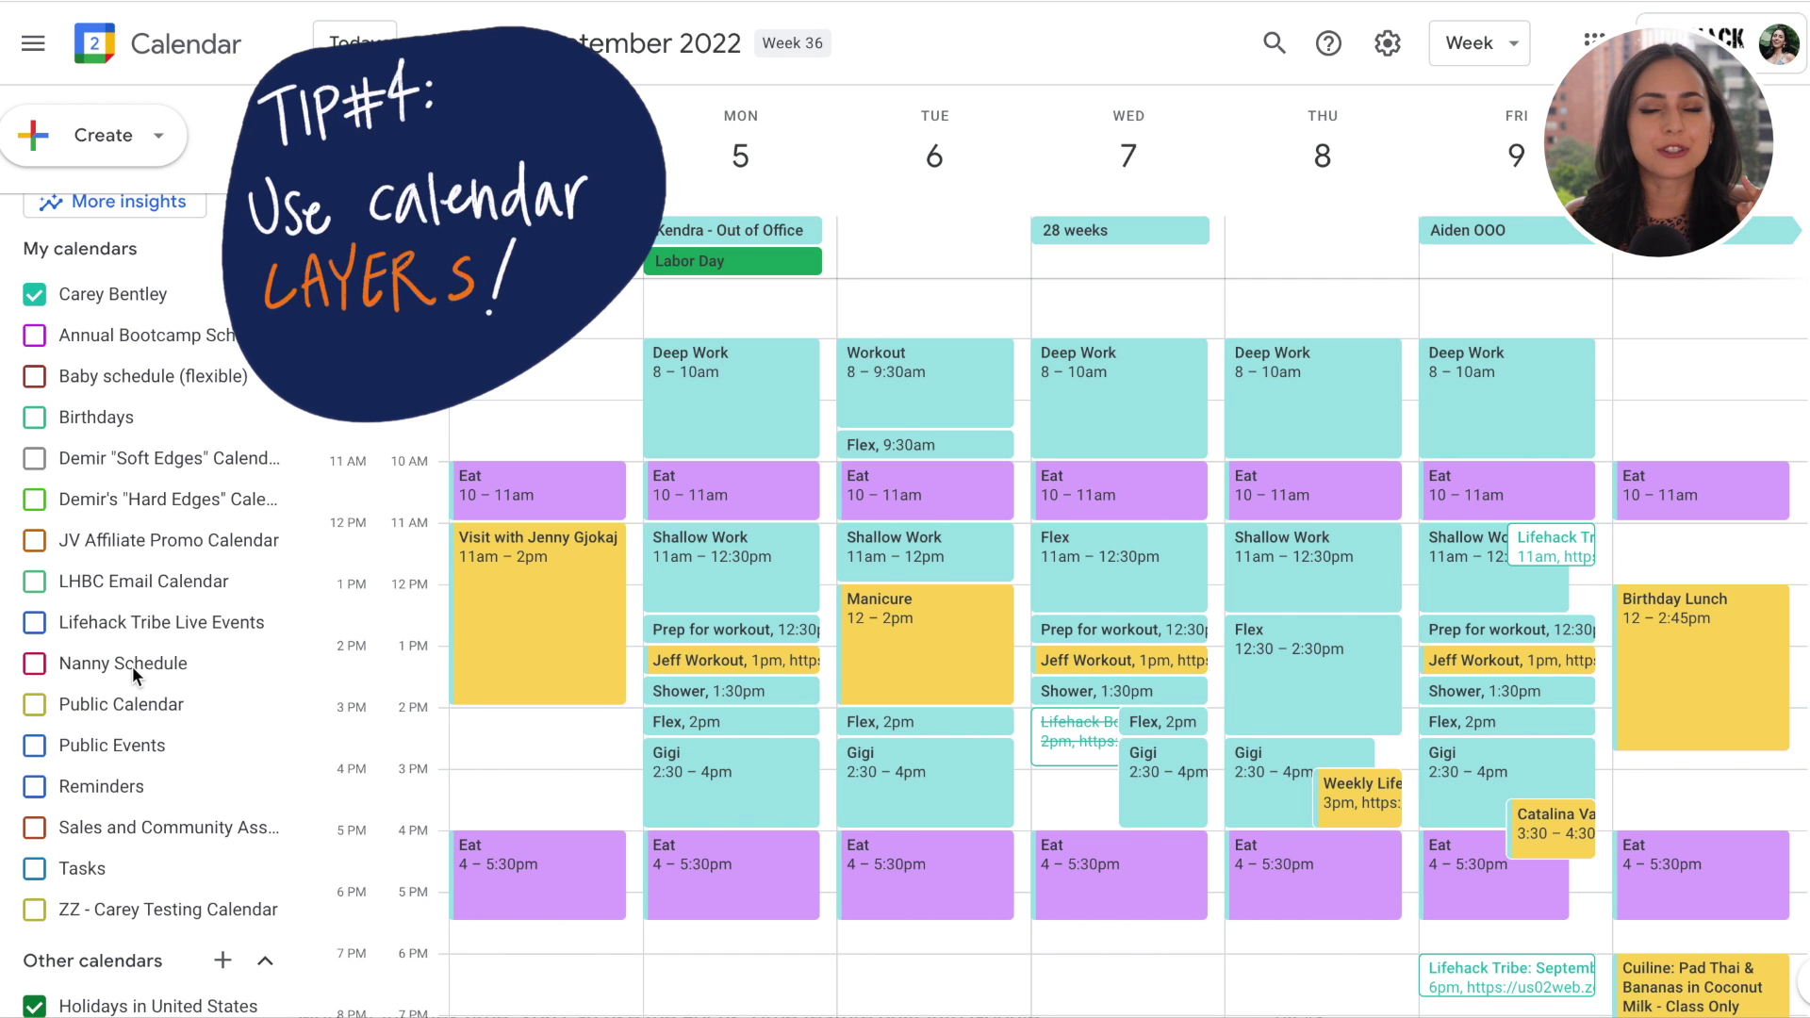
{"action": "scroll", "coordinate": [132, 665], "scroll_direction": "down", "scroll_amount": 1}
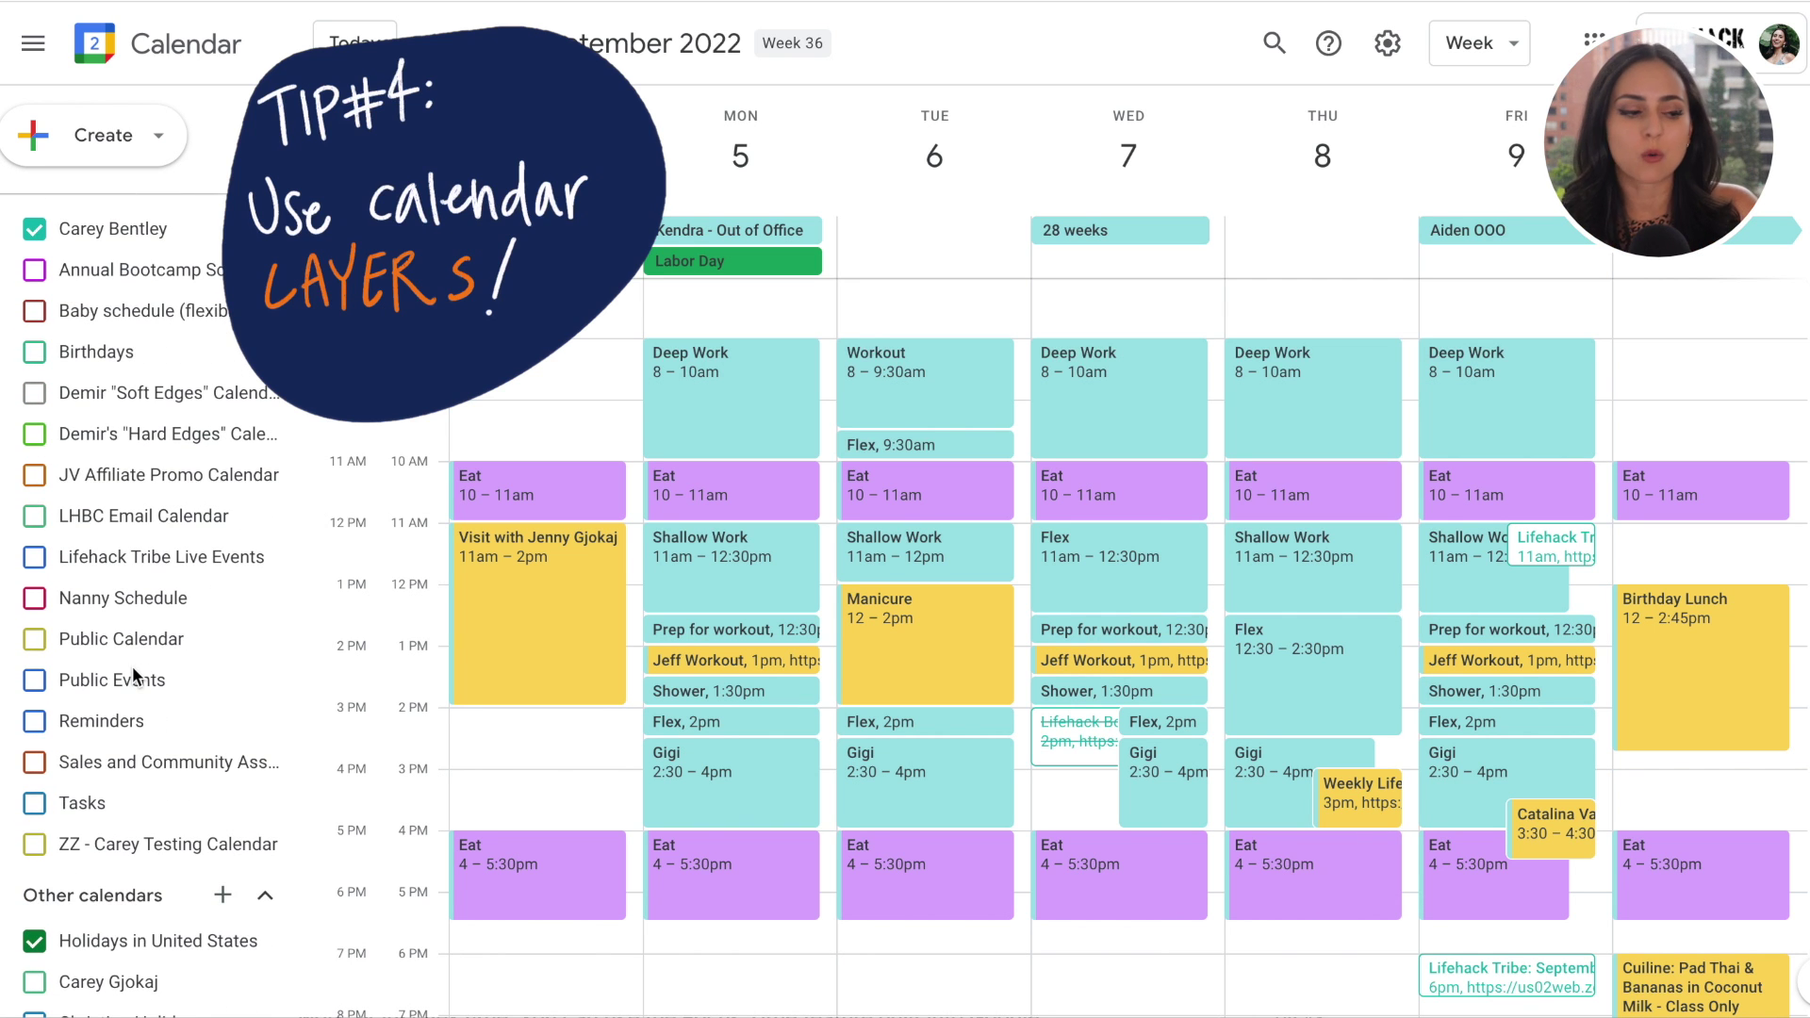
{"action": "scroll", "coordinate": [132, 665], "scroll_direction": "down", "scroll_amount": 2}
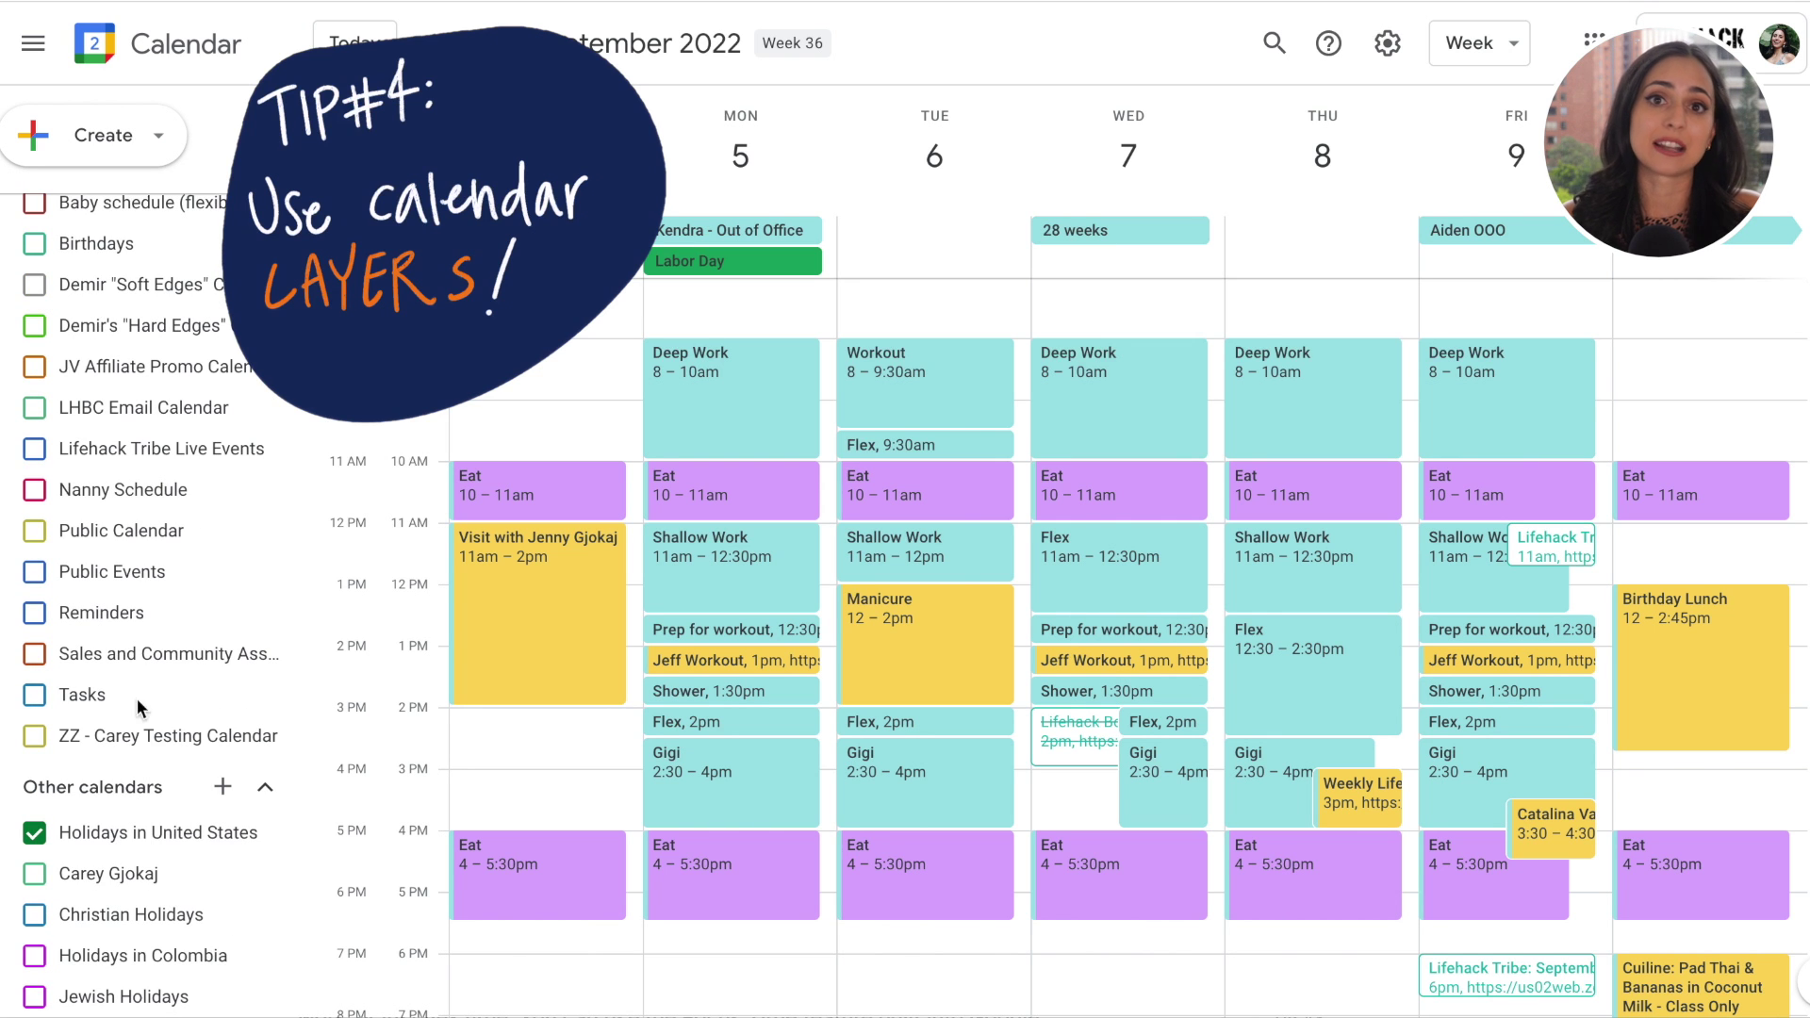
{"action": "left_click", "coordinate": [224, 790]}
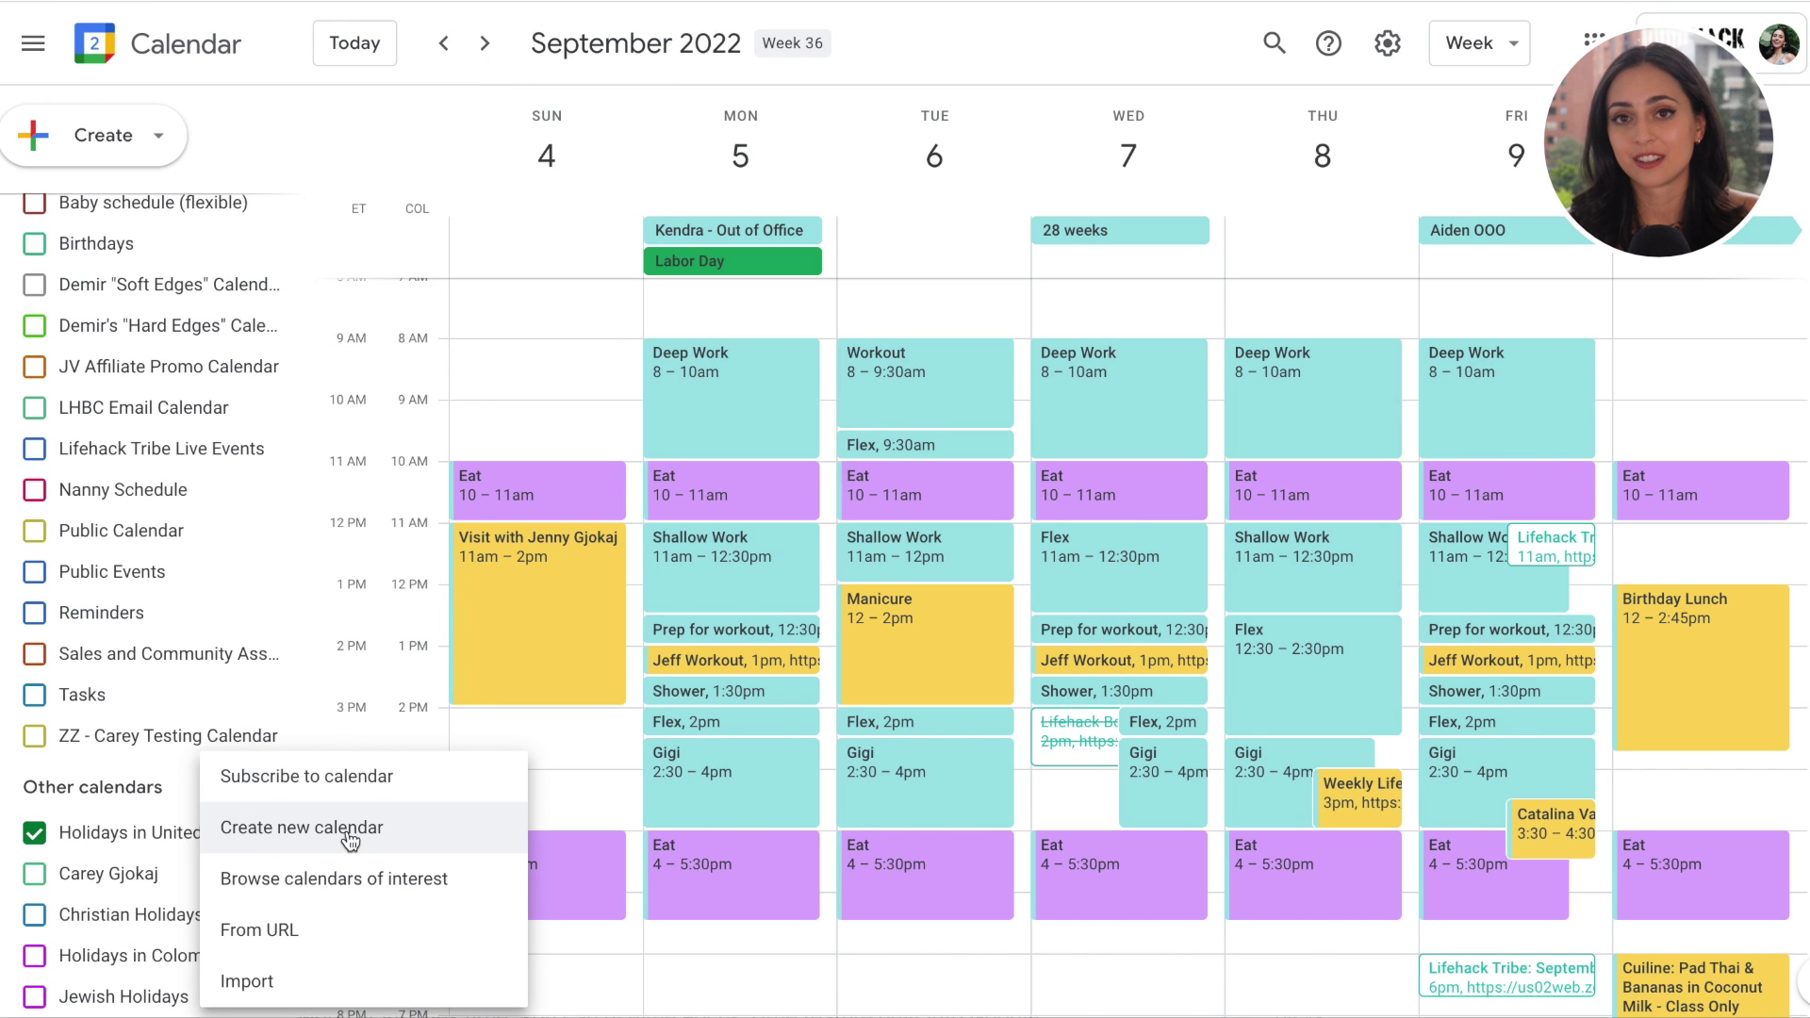
{"action": "left_click", "coordinate": [36, 332]}
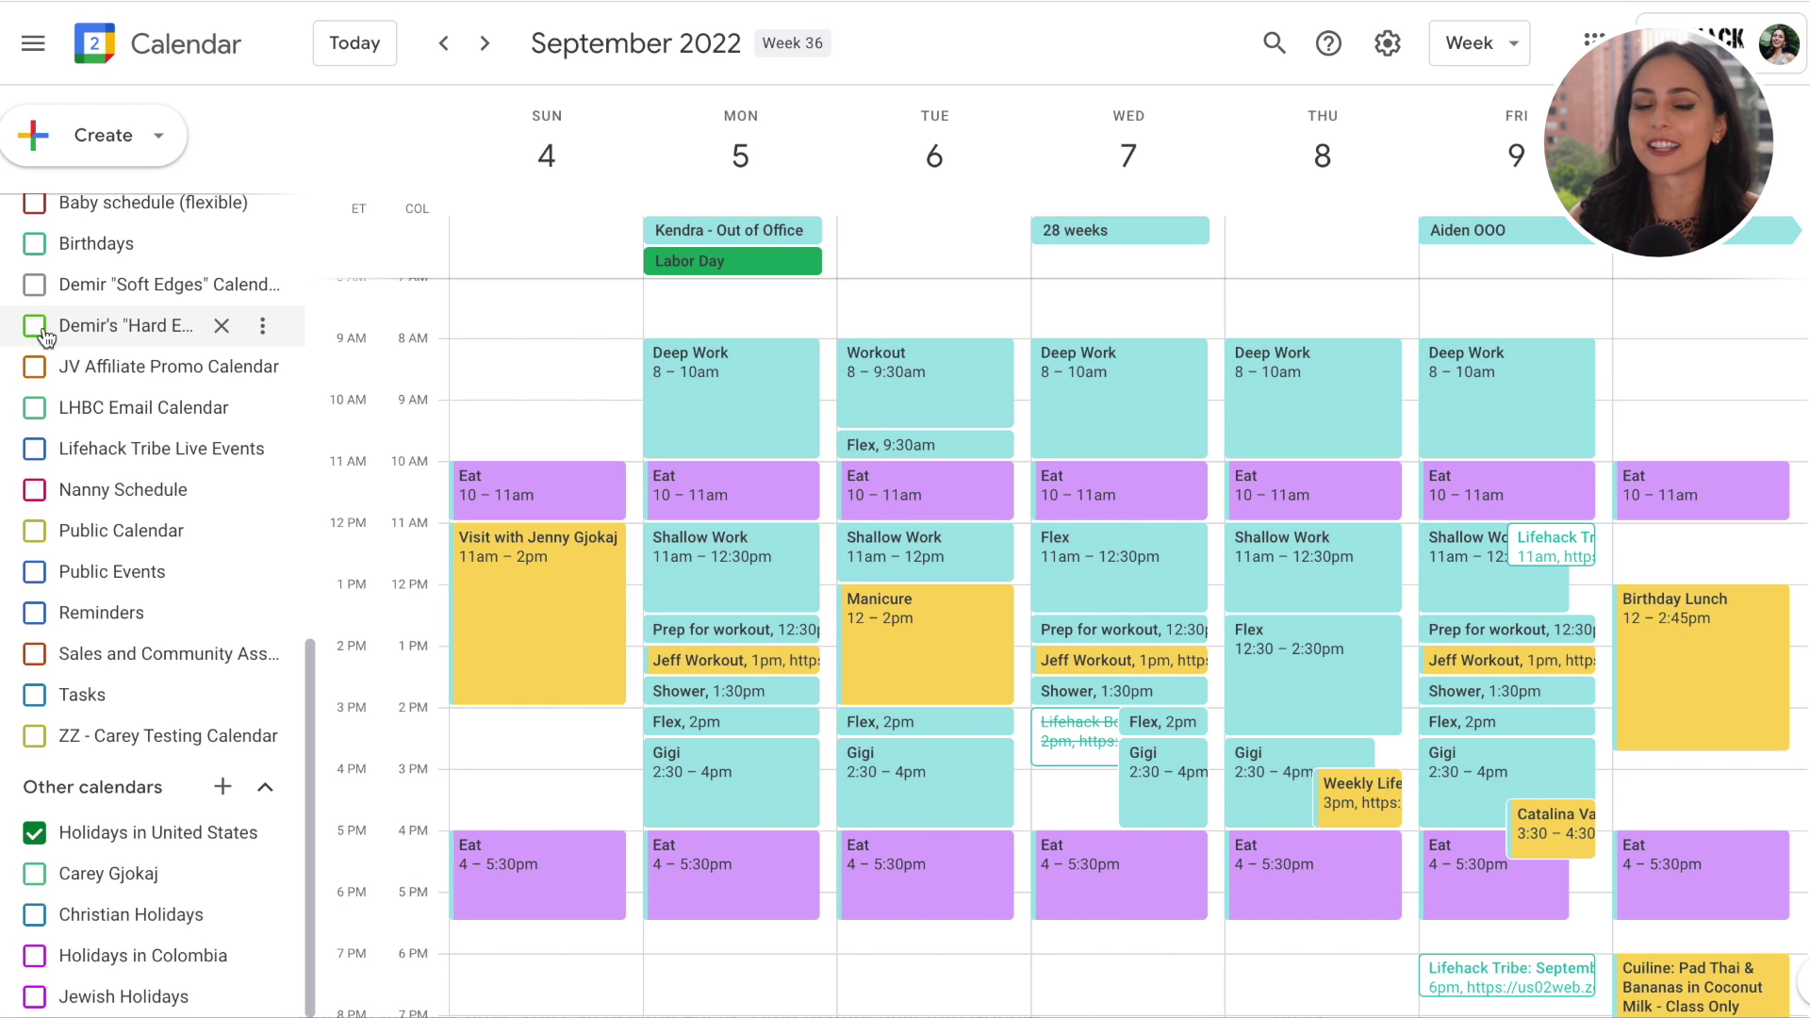
Step: Preview the Hard Edges calendar and leave it hidden, then turn on LHBC Email Calendar
{"action": "left_click", "coordinate": [38, 330]}
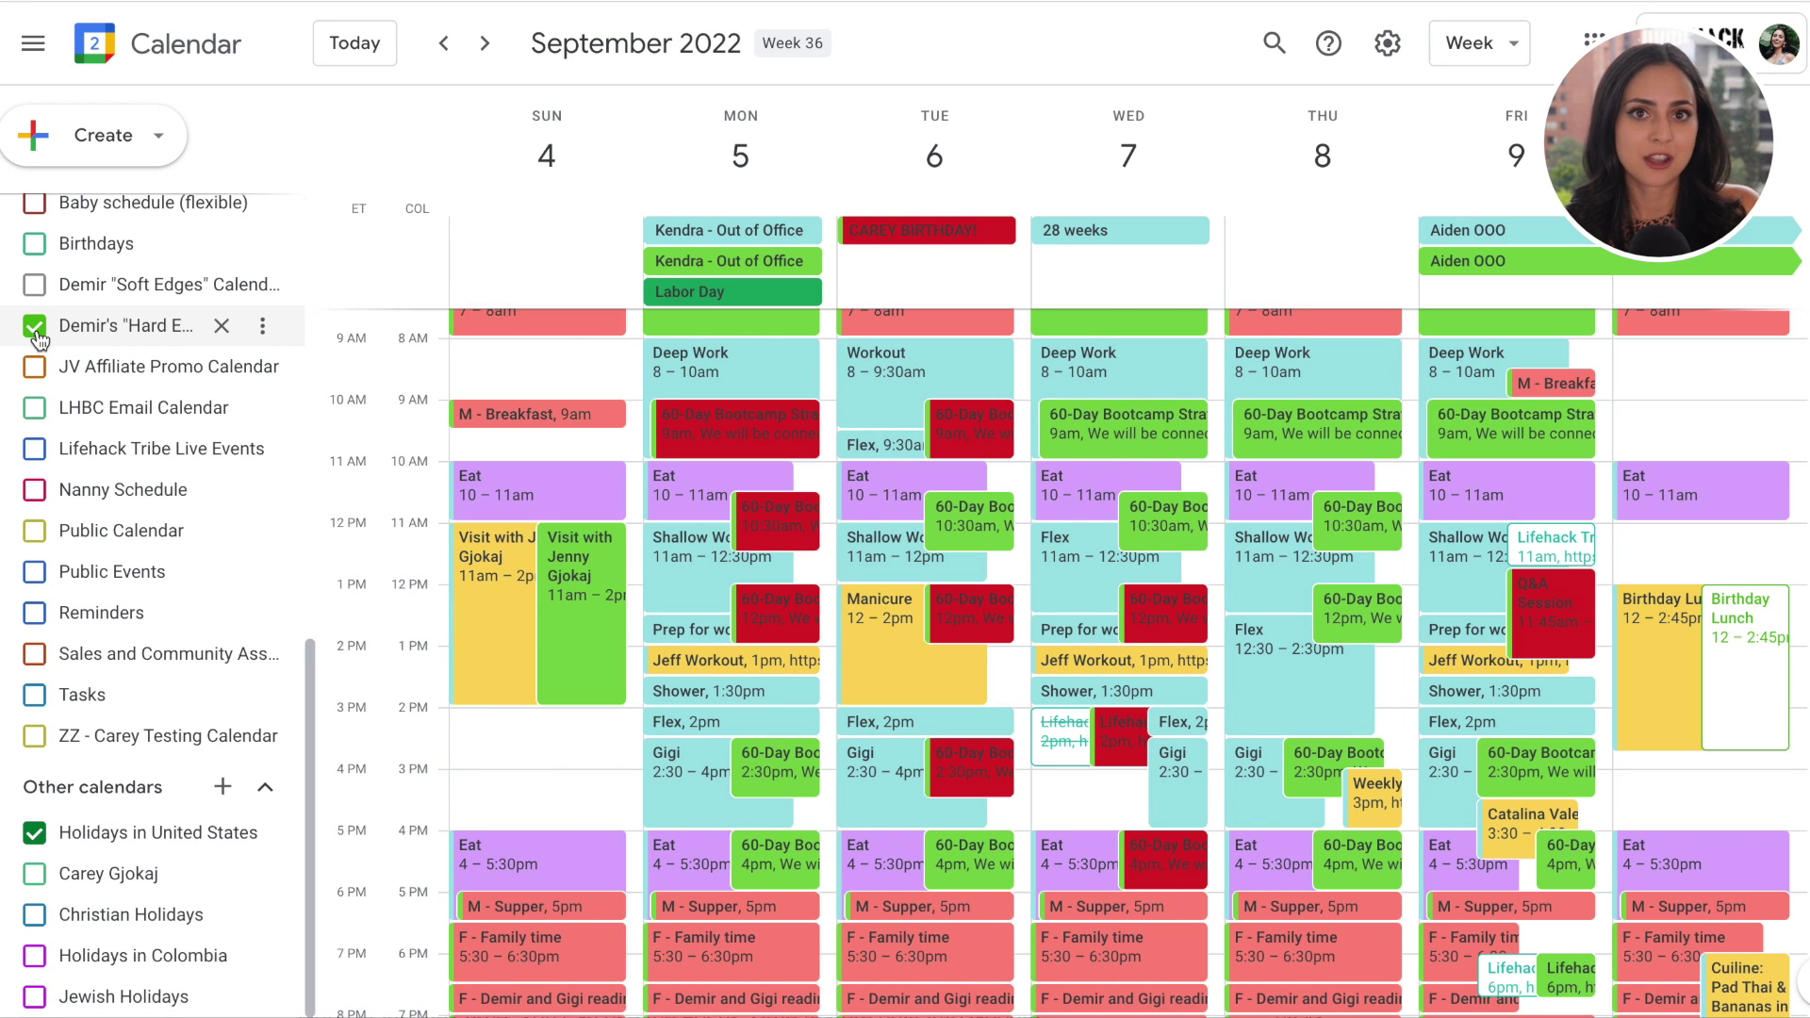
{"action": "left_click", "coordinate": [35, 332]}
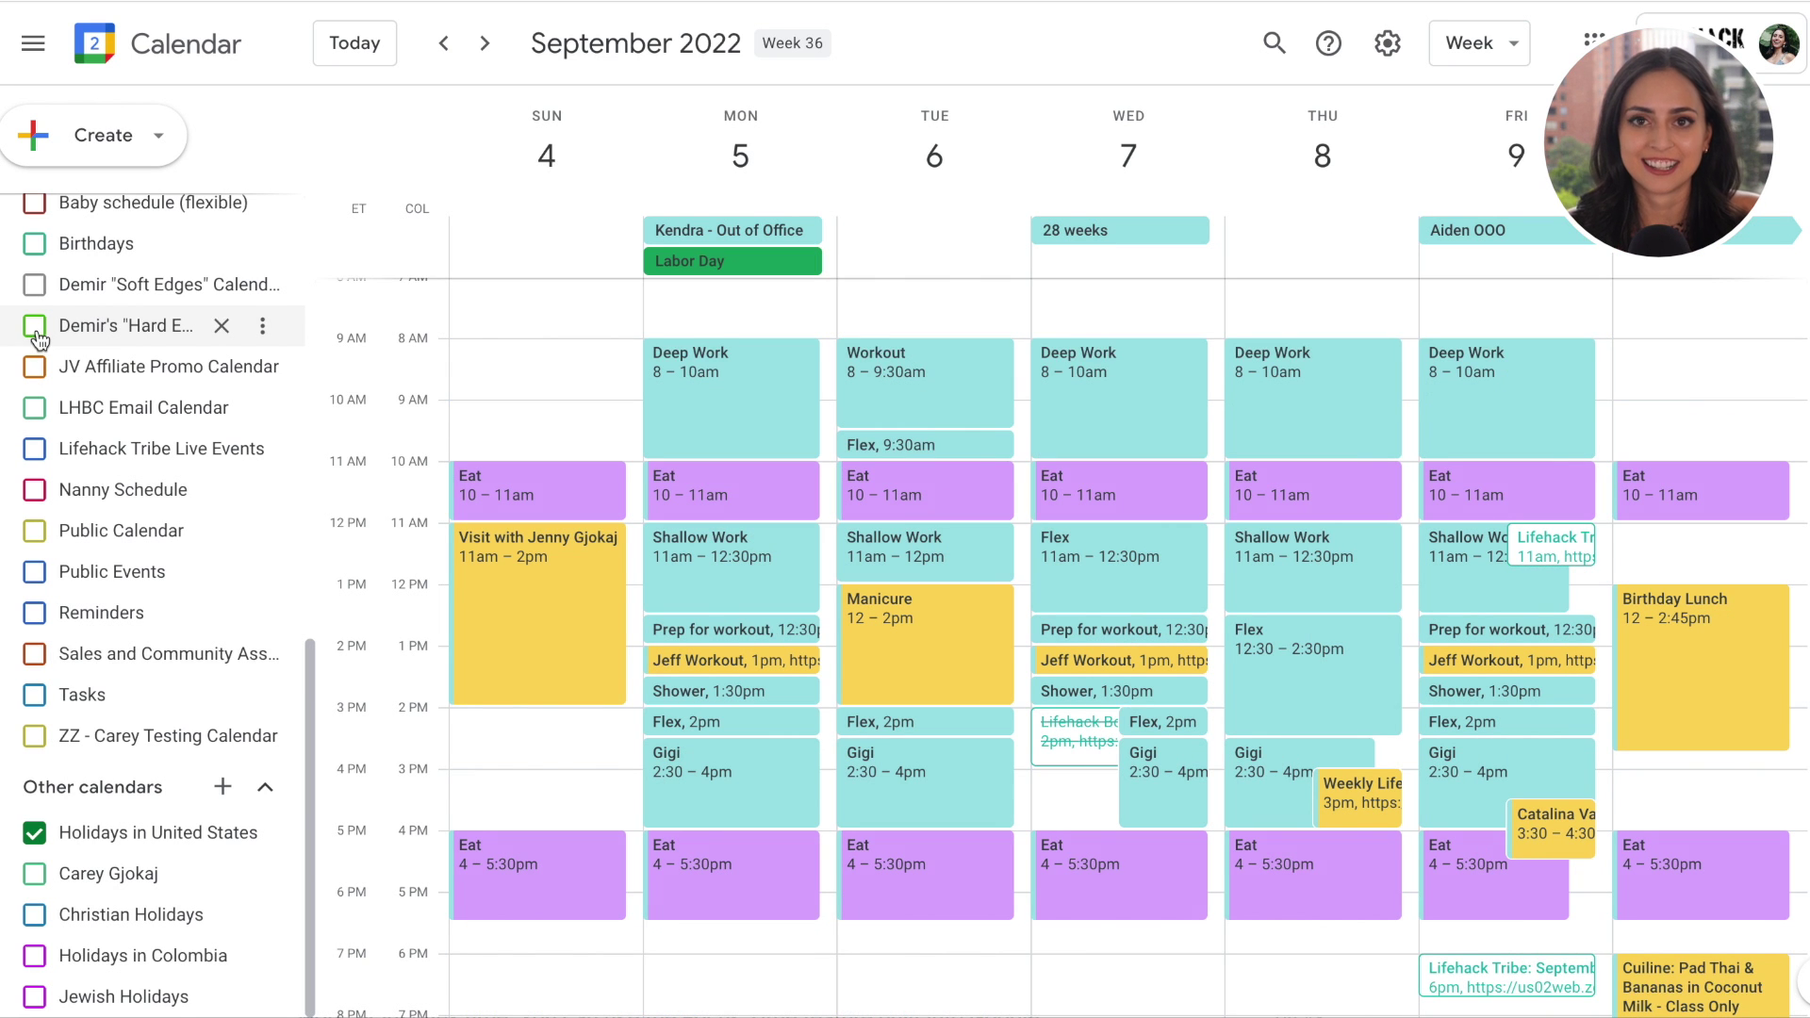
{"action": "left_click", "coordinate": [36, 330]}
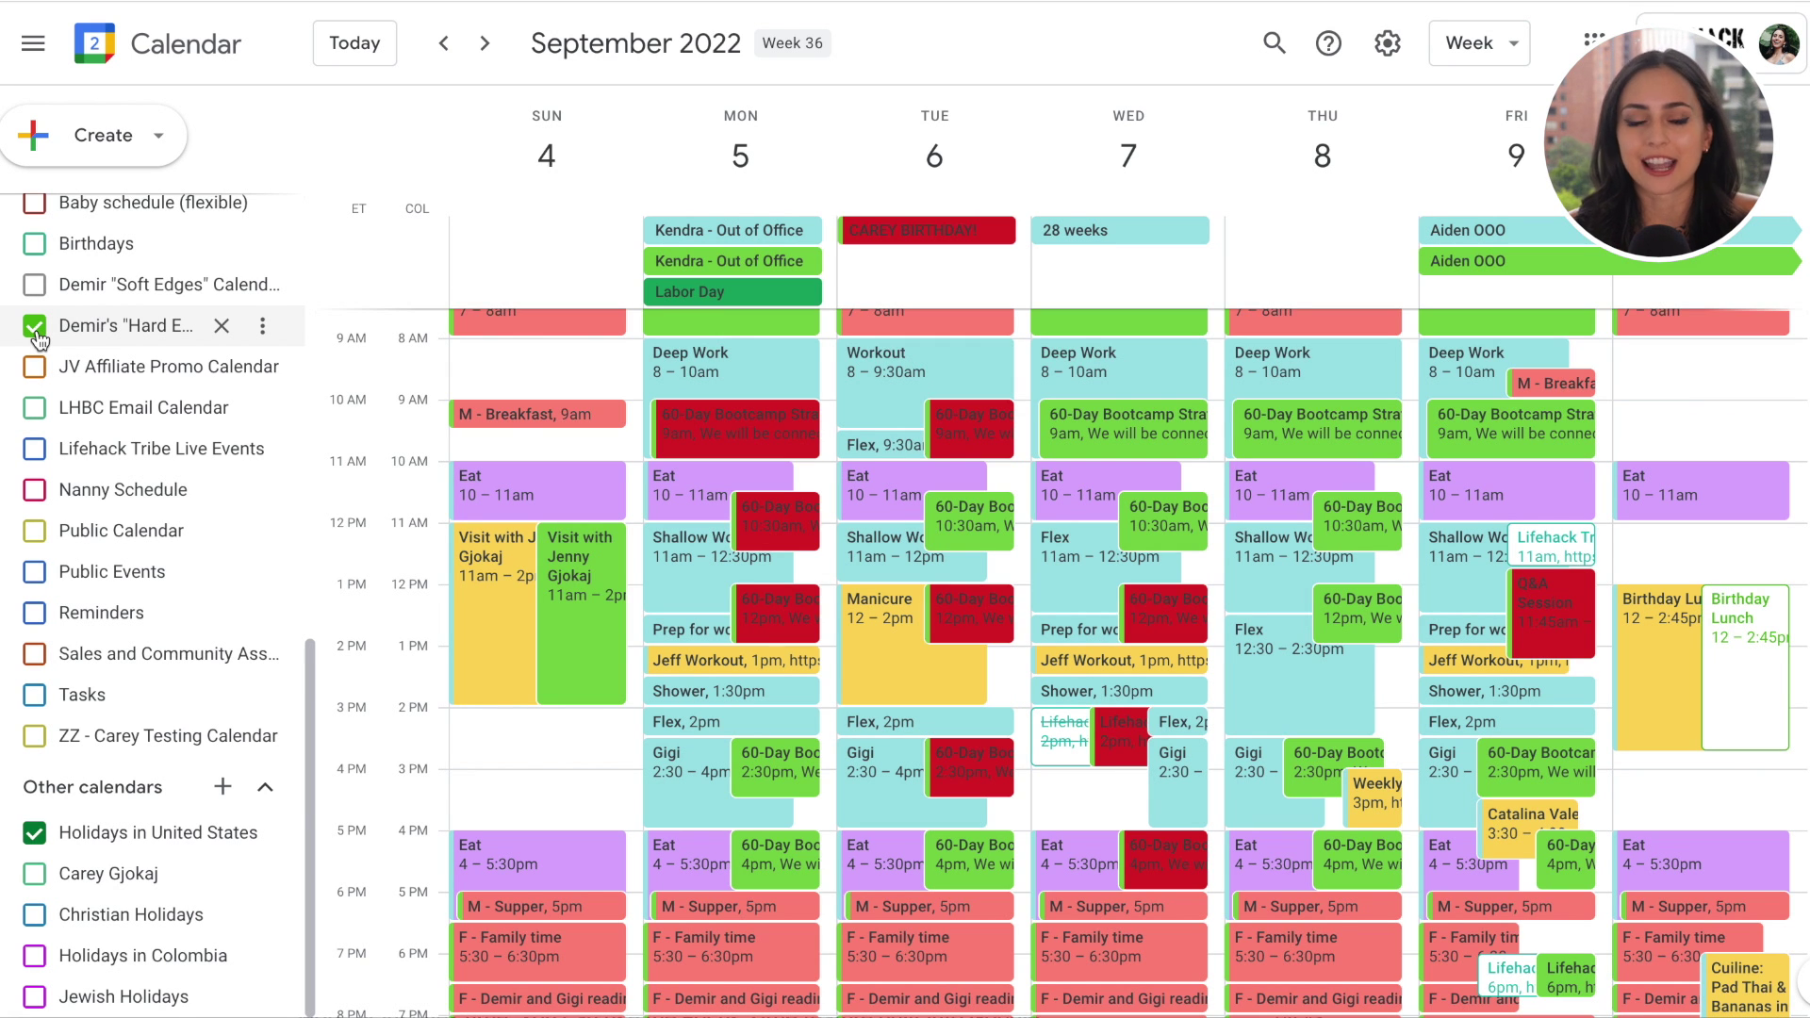
{"action": "left_click", "coordinate": [36, 330]}
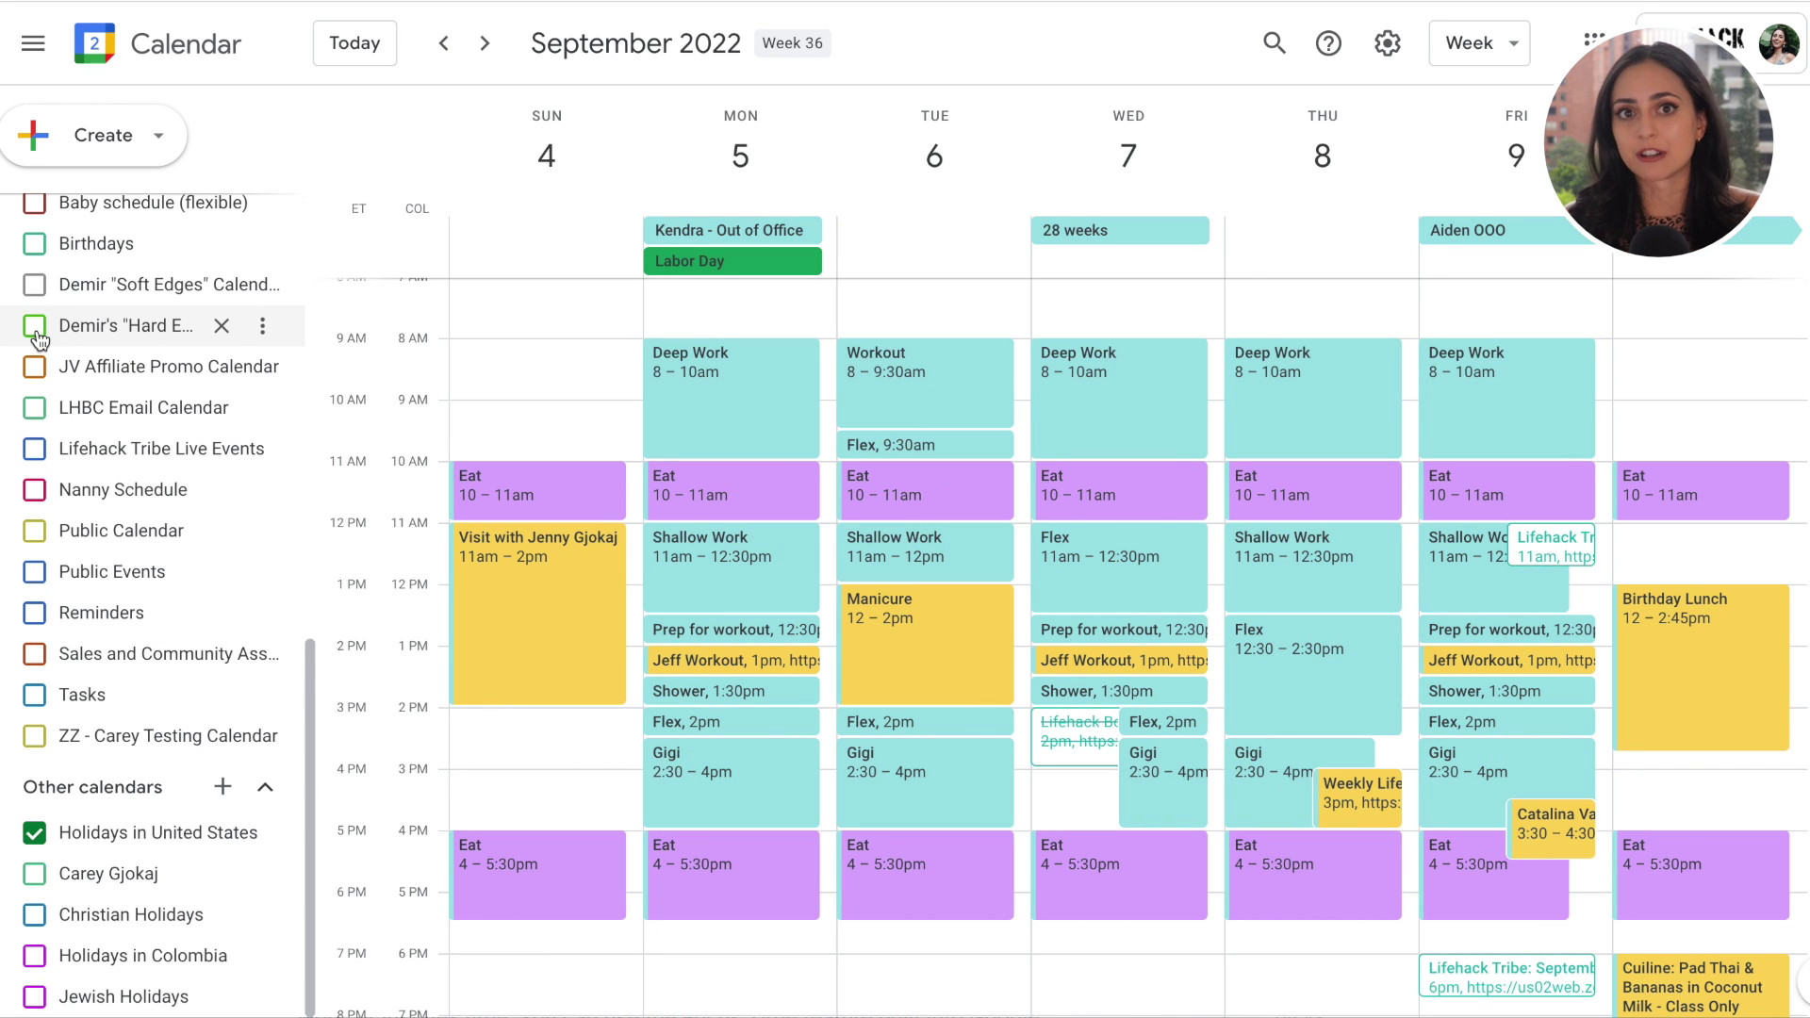
{"action": "left_click", "coordinate": [35, 409]}
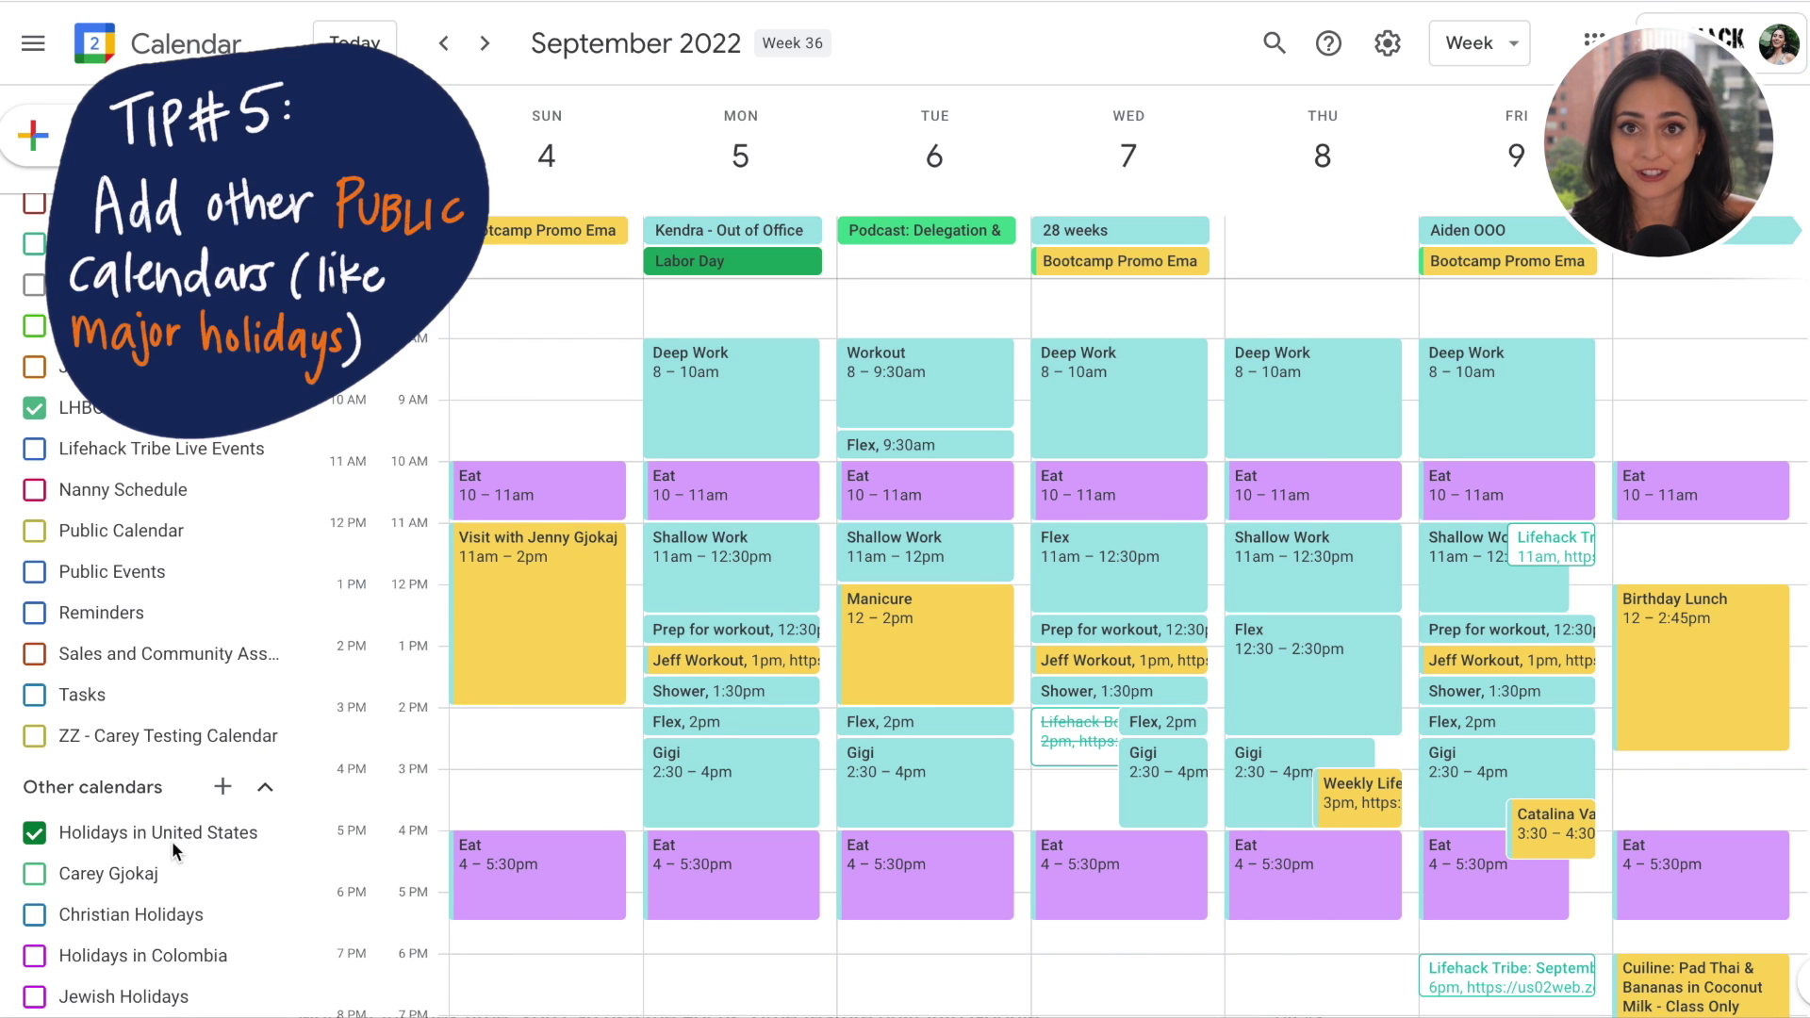
Step: Tick Holidays in Colombia under Other calendars to layer its holidays onto the week
{"action": "left_click", "coordinate": [36, 957]}
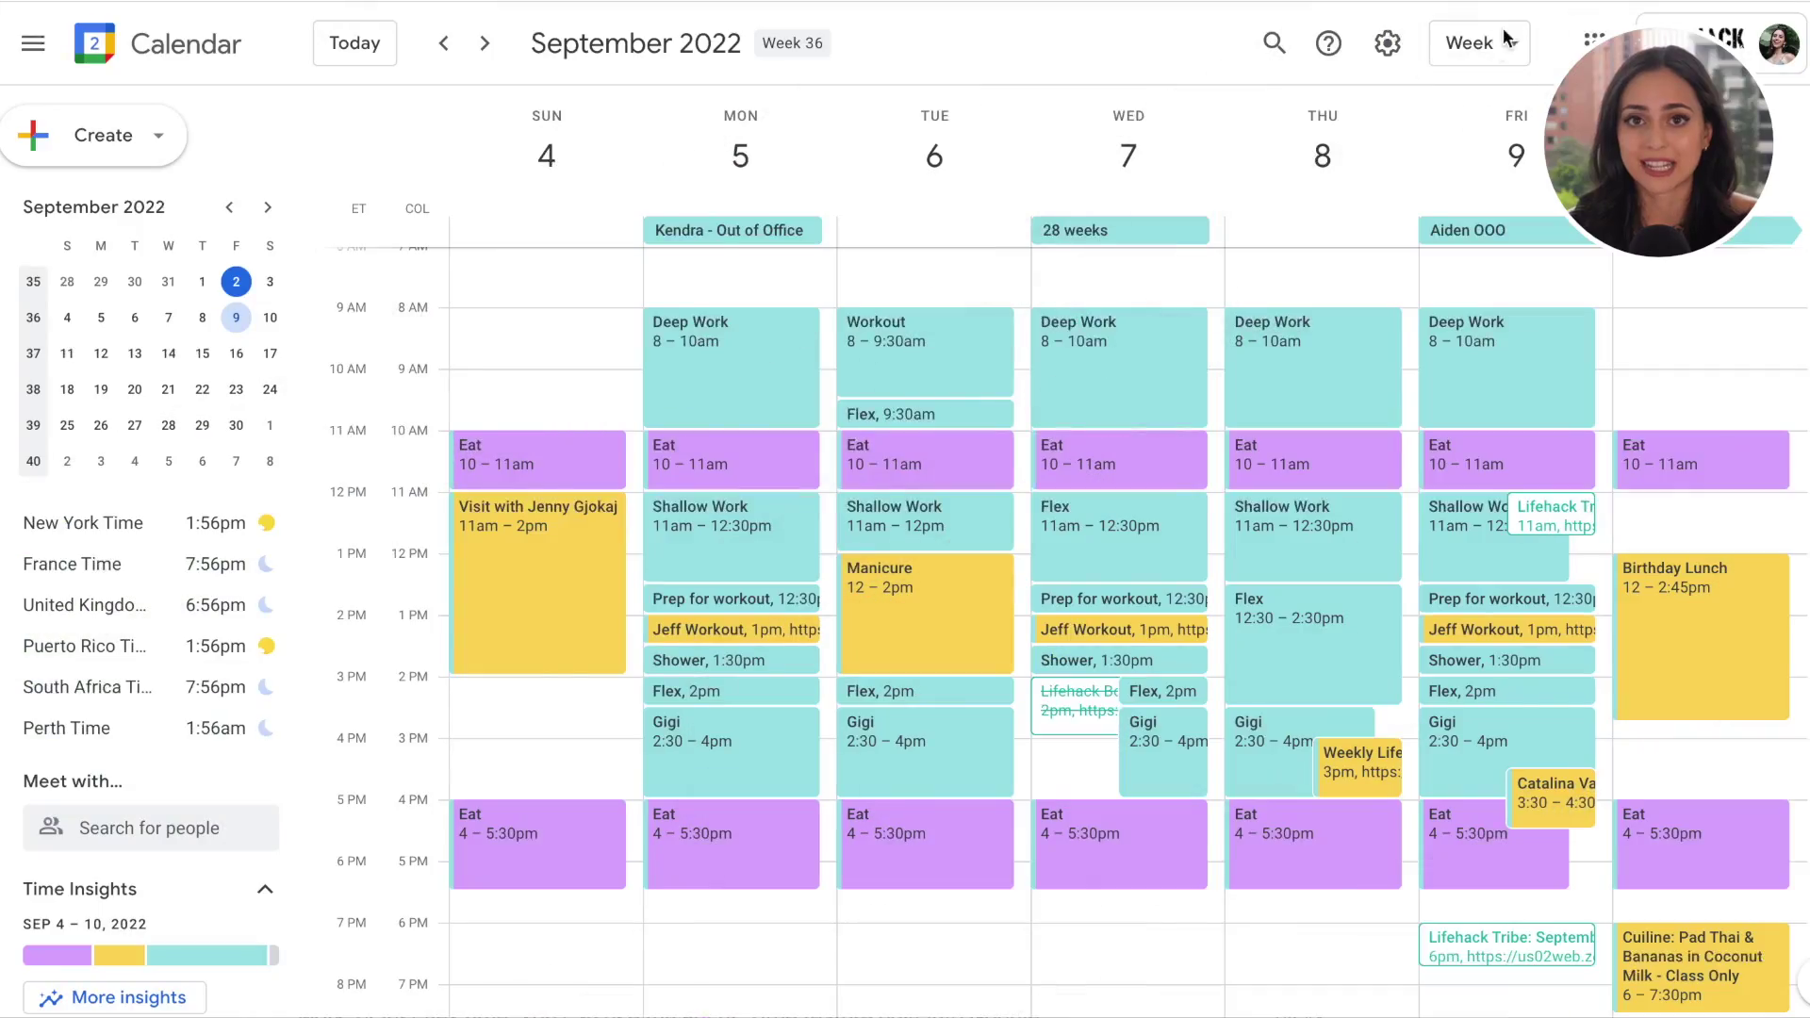
{"action": "left_click", "coordinate": [1386, 43]}
{"action": "left_click", "coordinate": [1405, 115]}
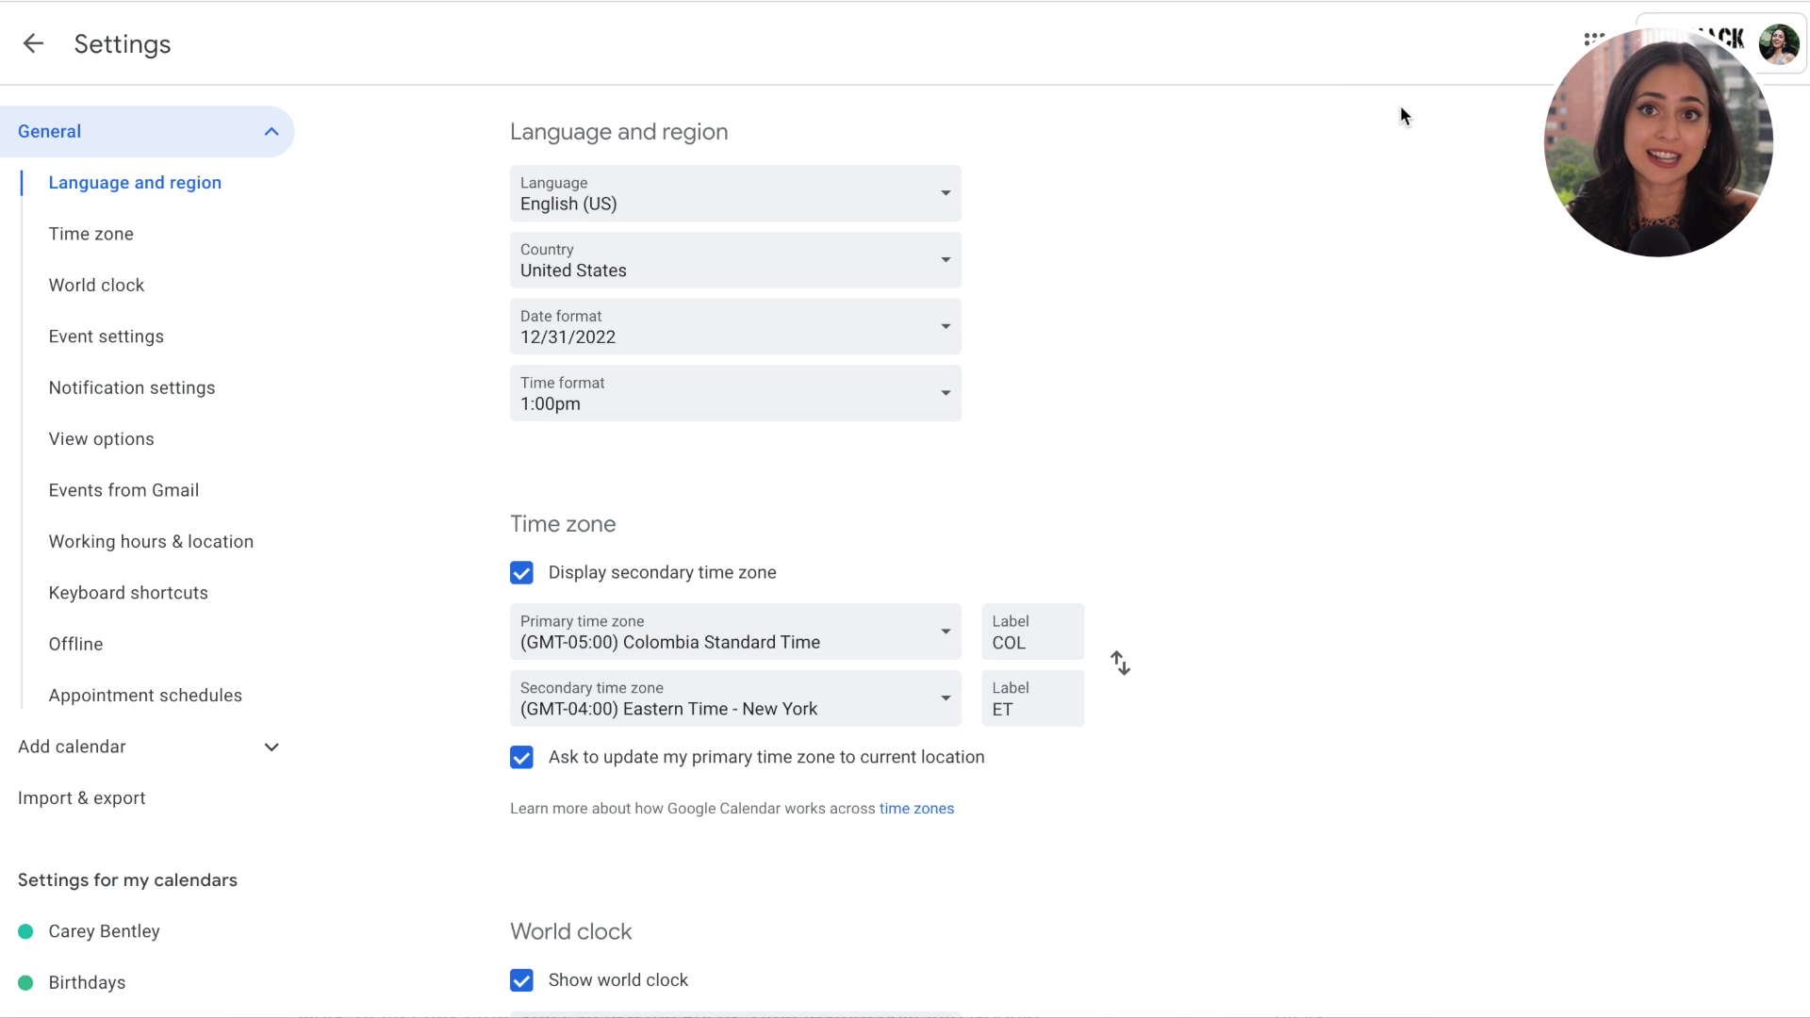
{"action": "scroll", "coordinate": [657, 551], "scroll_direction": "down", "scroll_amount": 1}
{"action": "scroll", "coordinate": [657, 551], "scroll_direction": "down", "scroll_amount": 1}
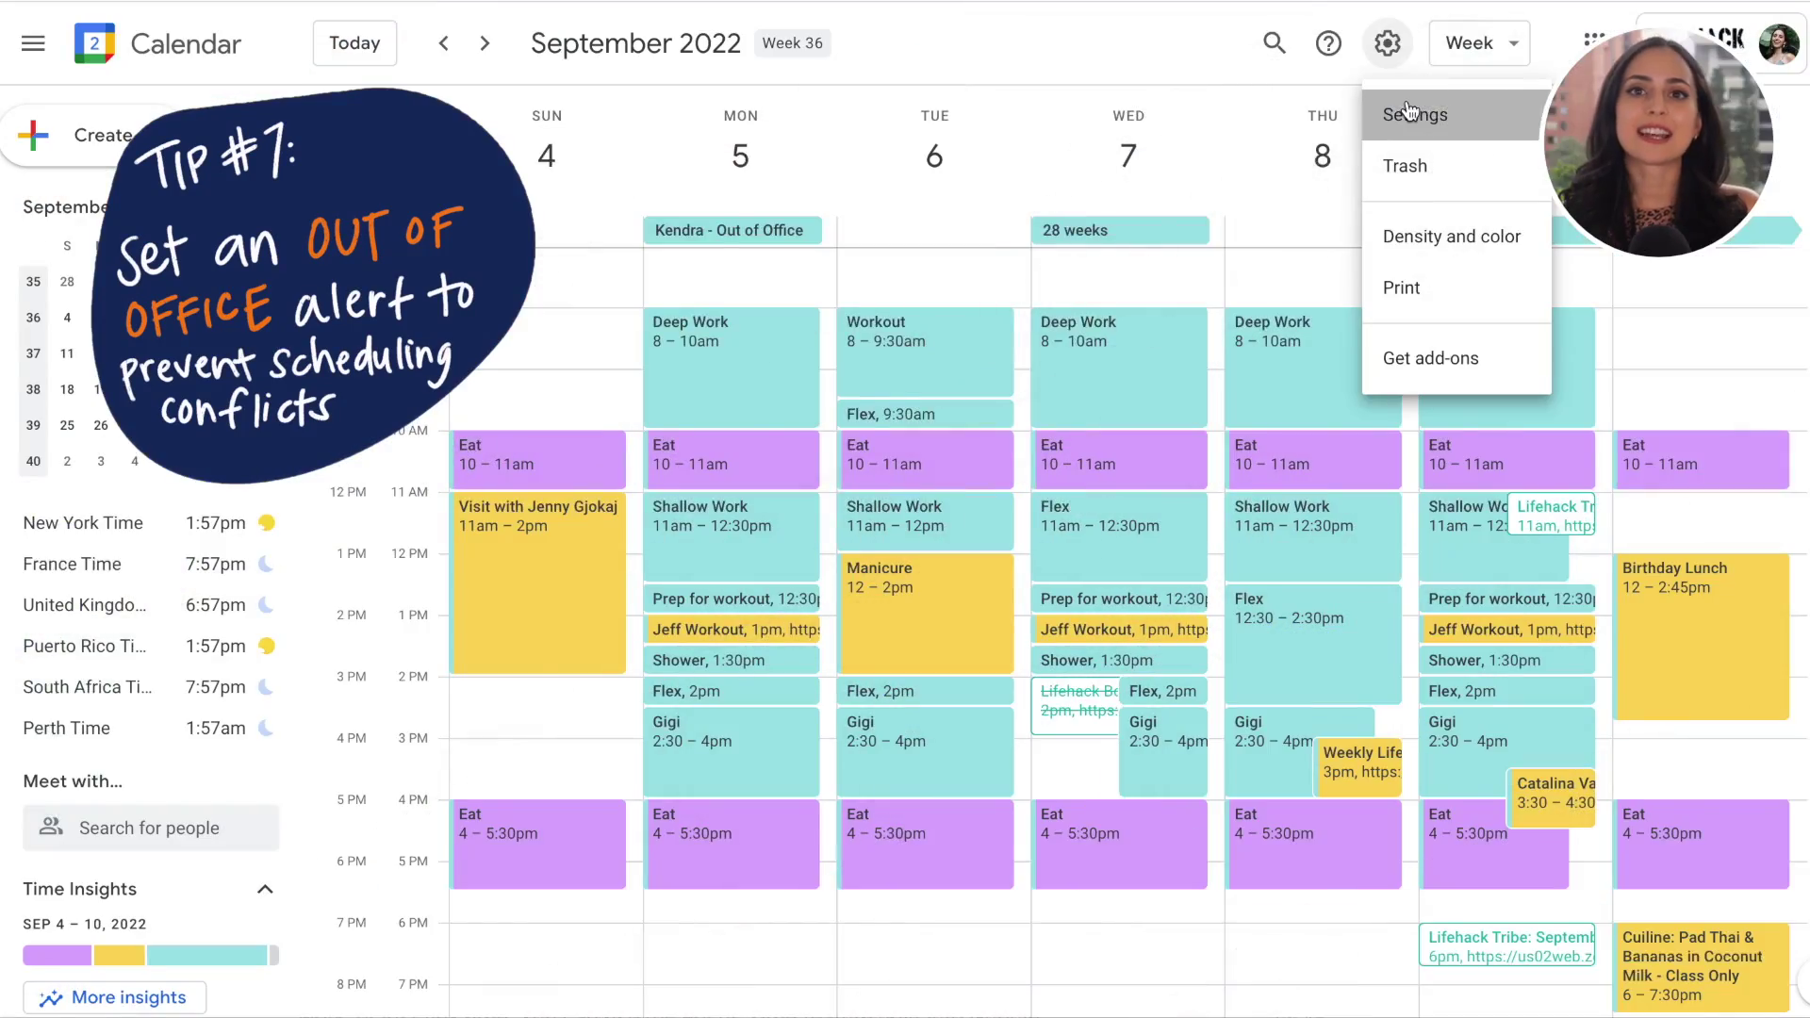
{"action": "left_click", "coordinate": [1398, 117]}
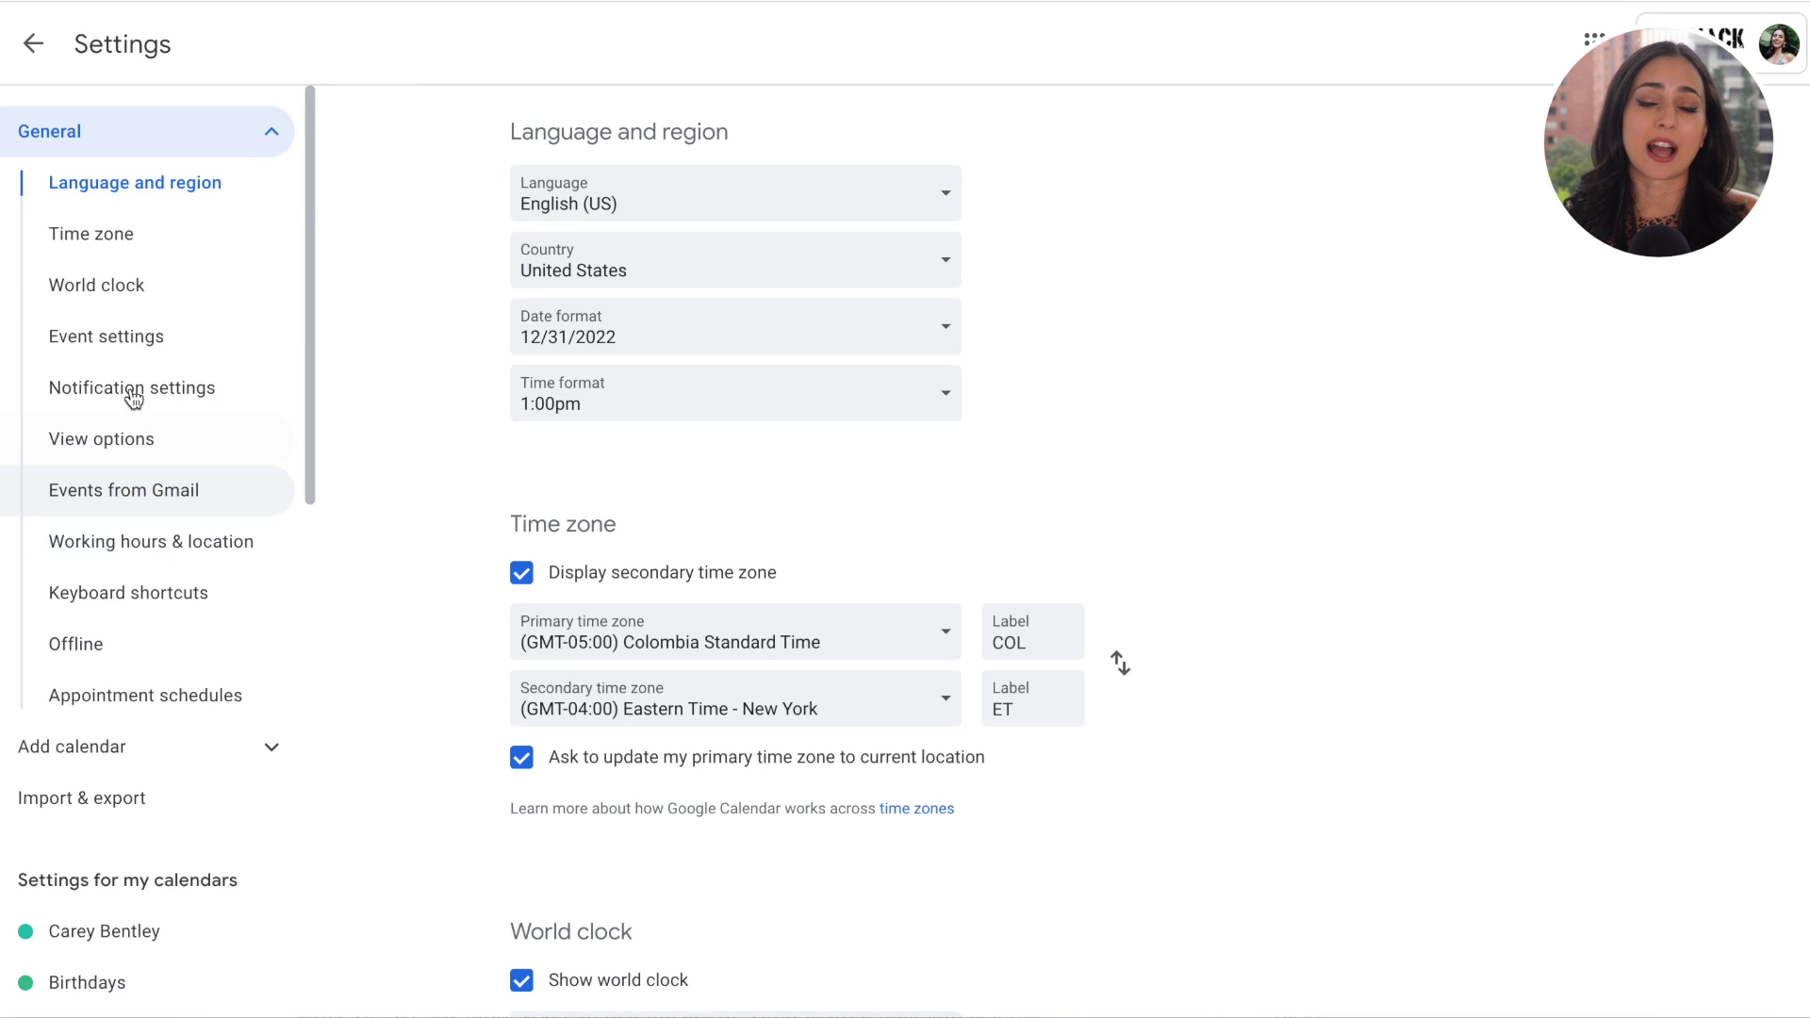
{"action": "left_click", "coordinate": [139, 560]}
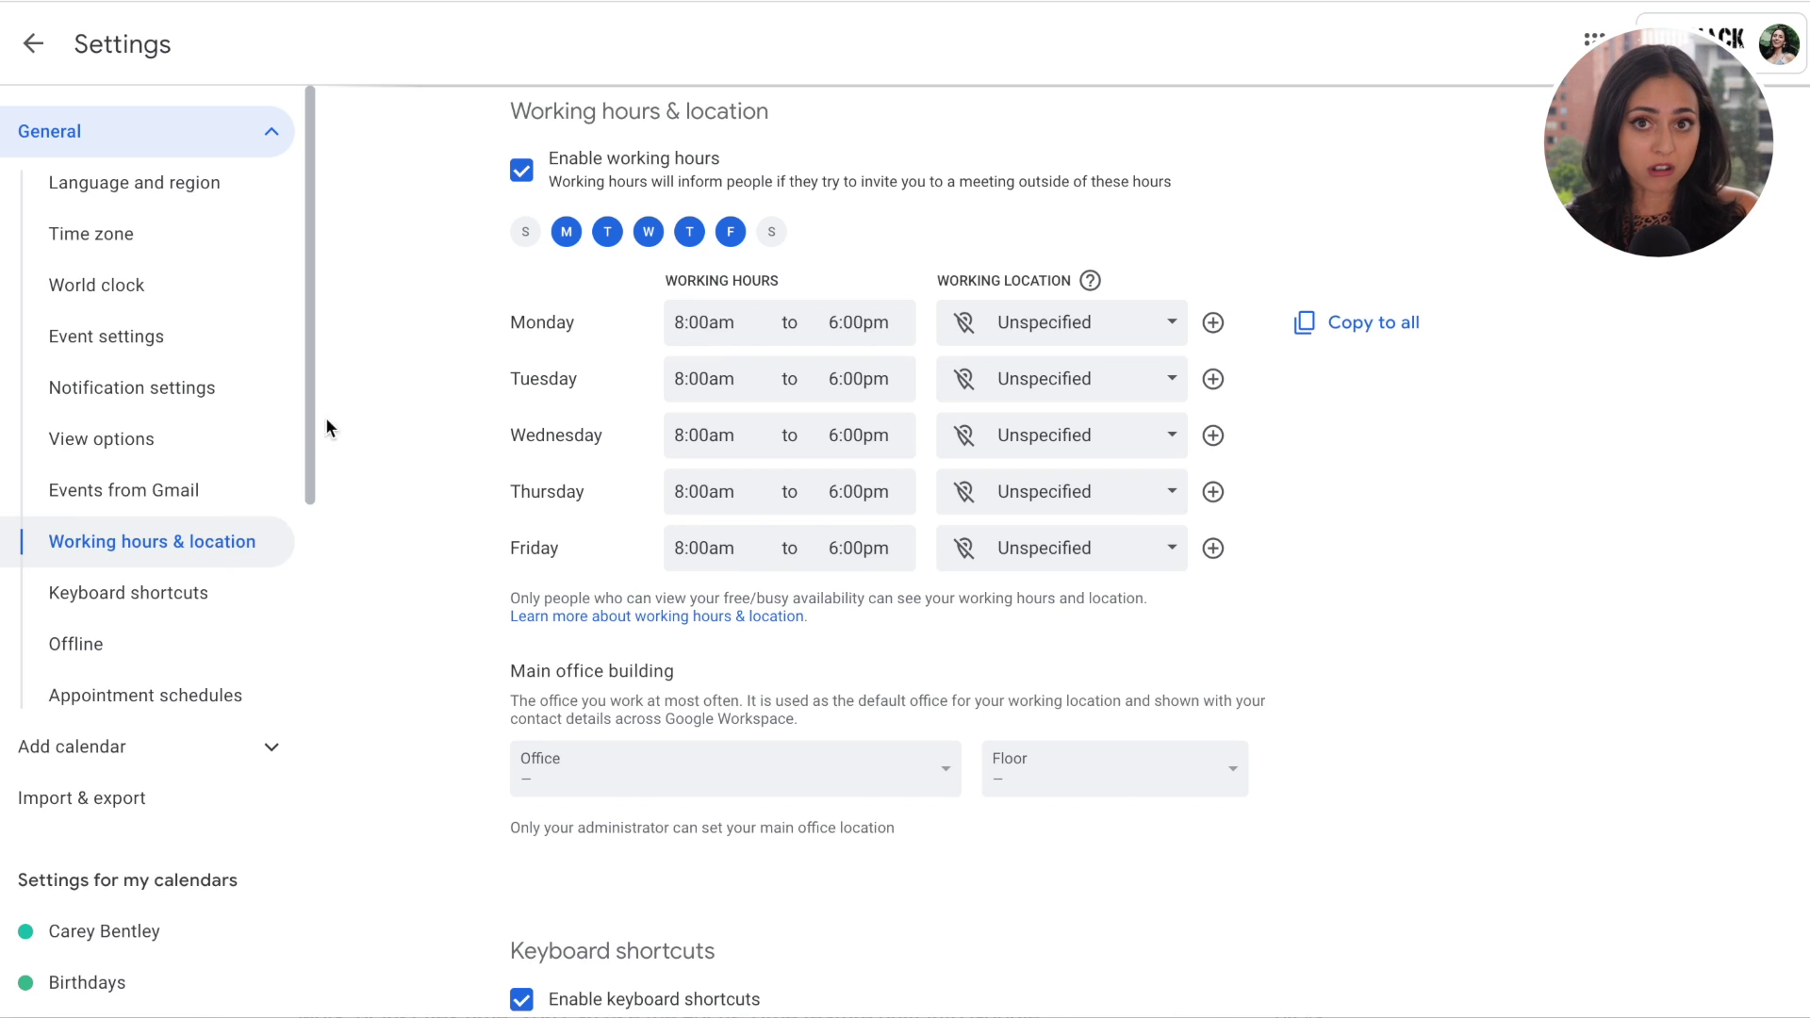
{"action": "left_click", "coordinate": [33, 43]}
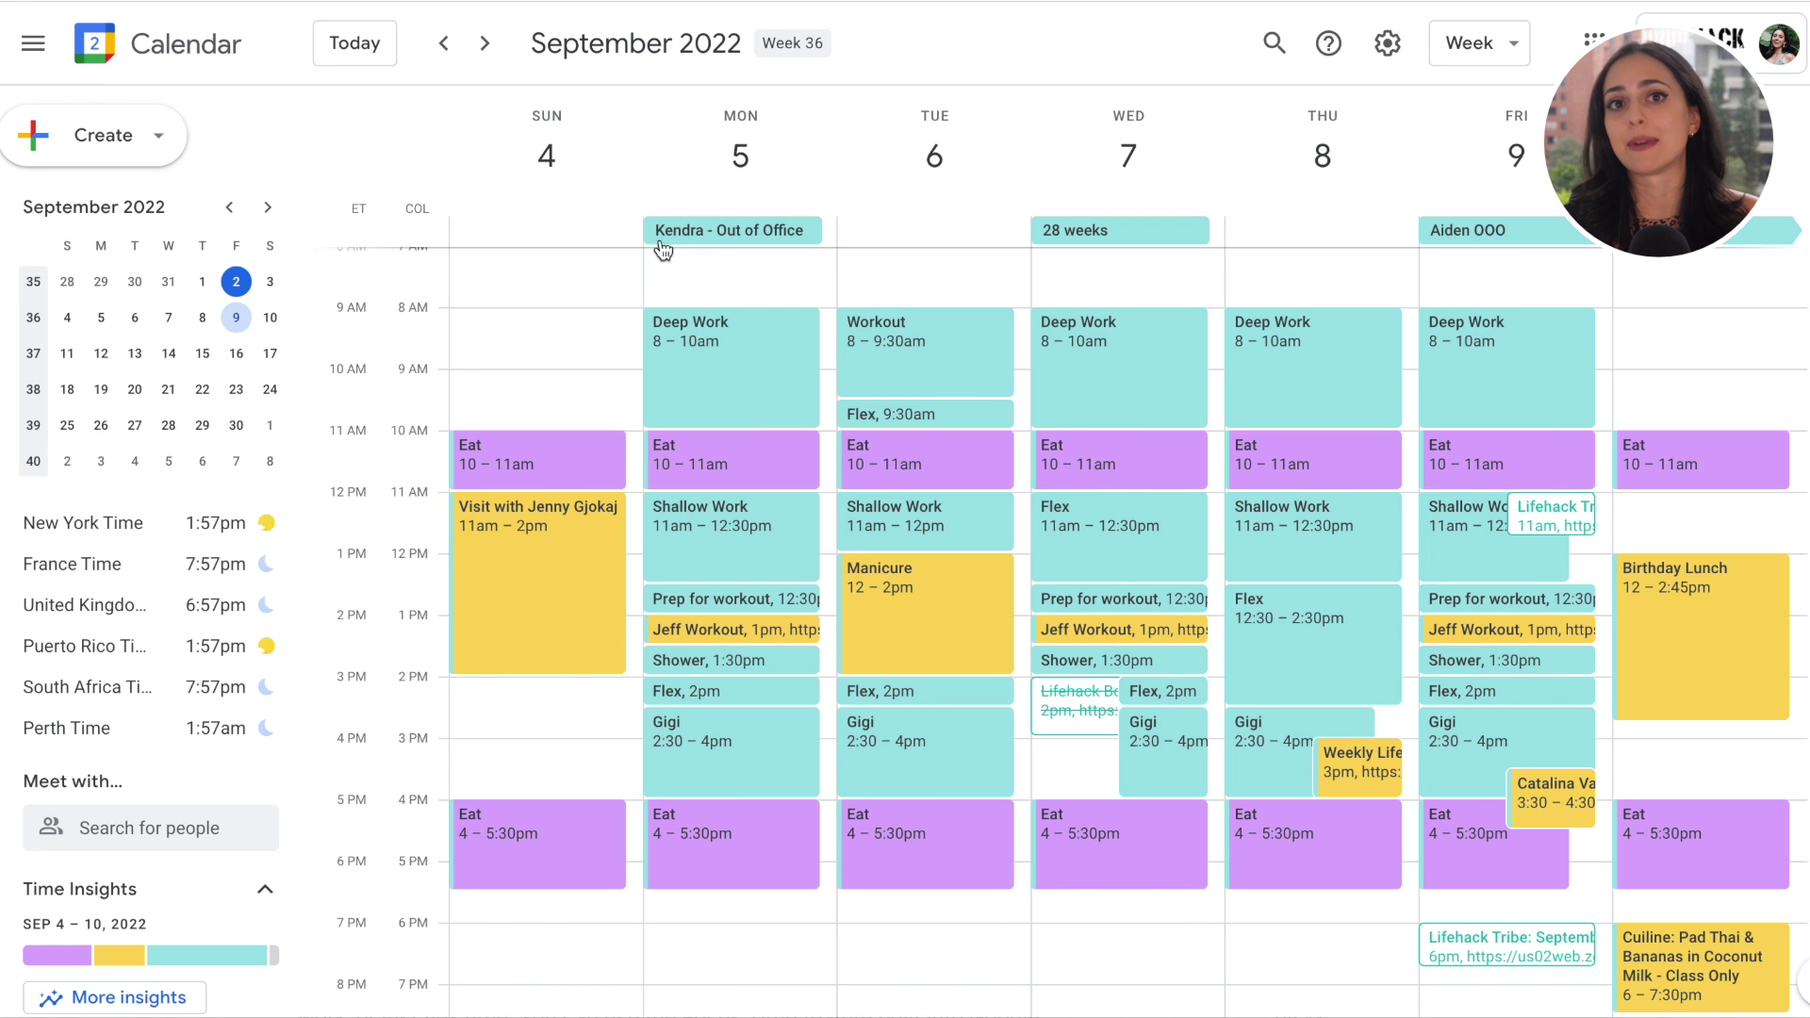
{"action": "left_click_drag", "start_coordinate": [1084, 435], "coordinate": [1217, 538]}
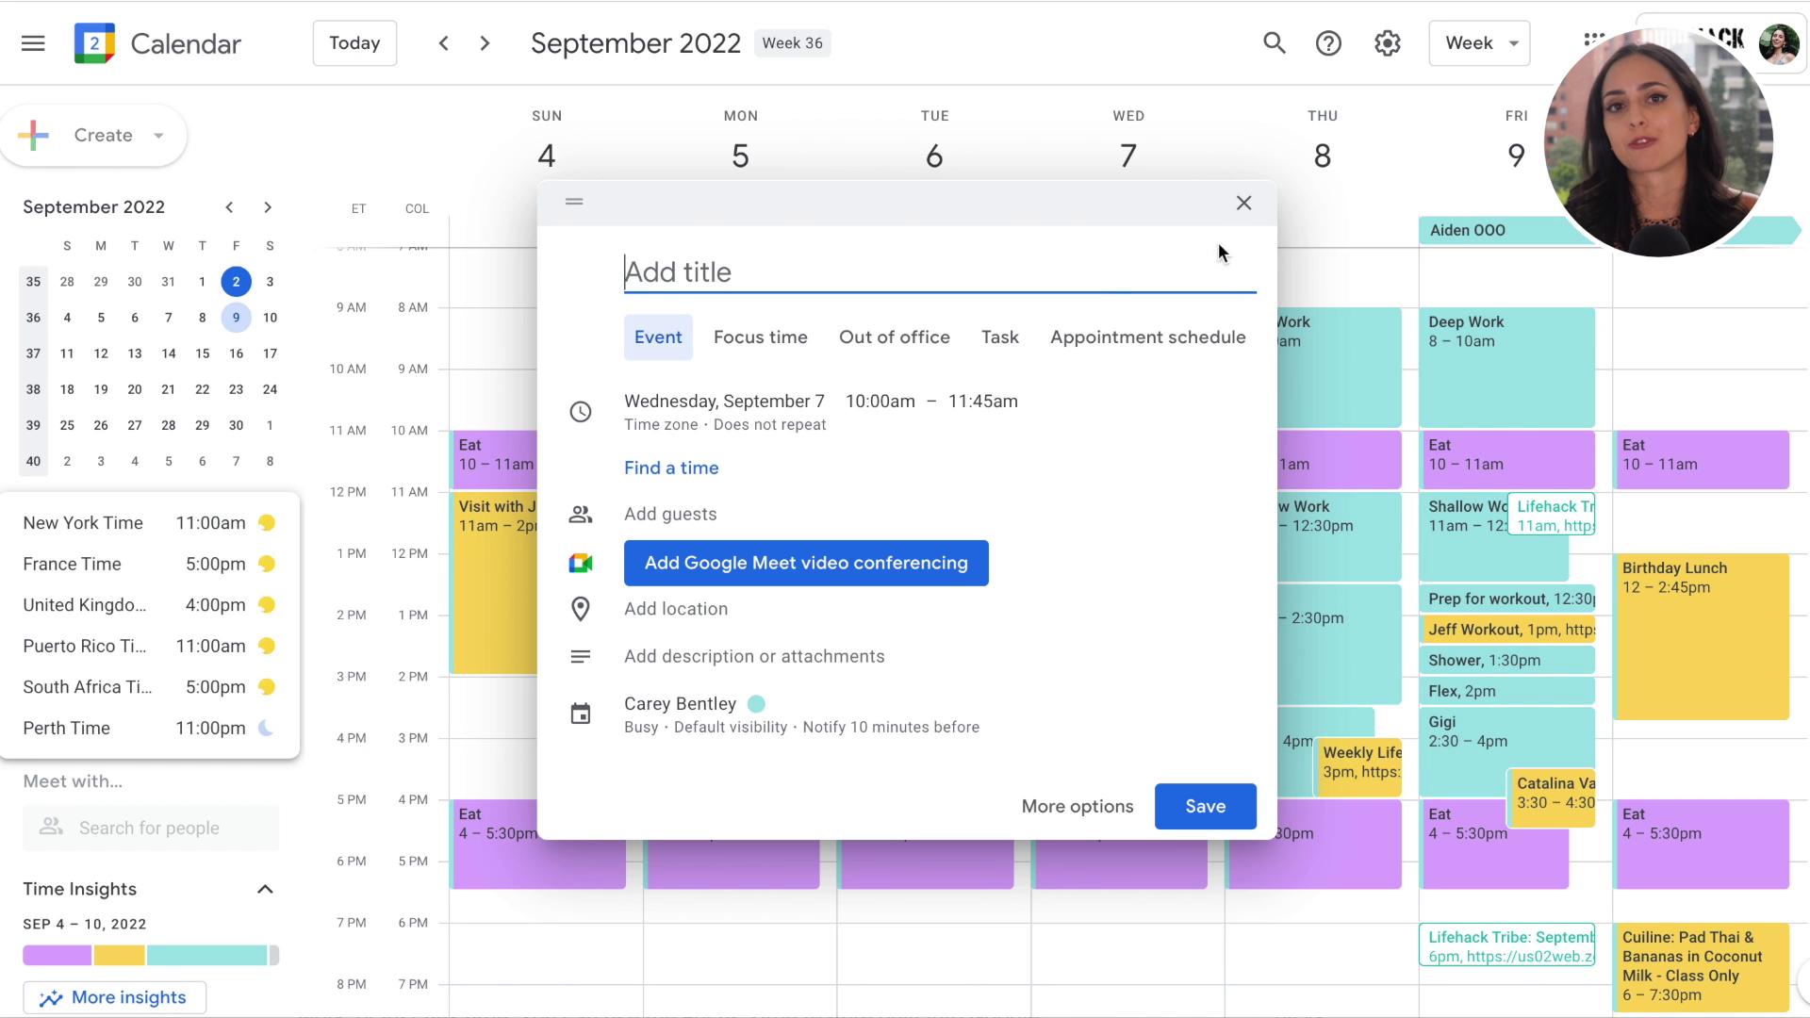
{"action": "left_click", "coordinate": [905, 347]}
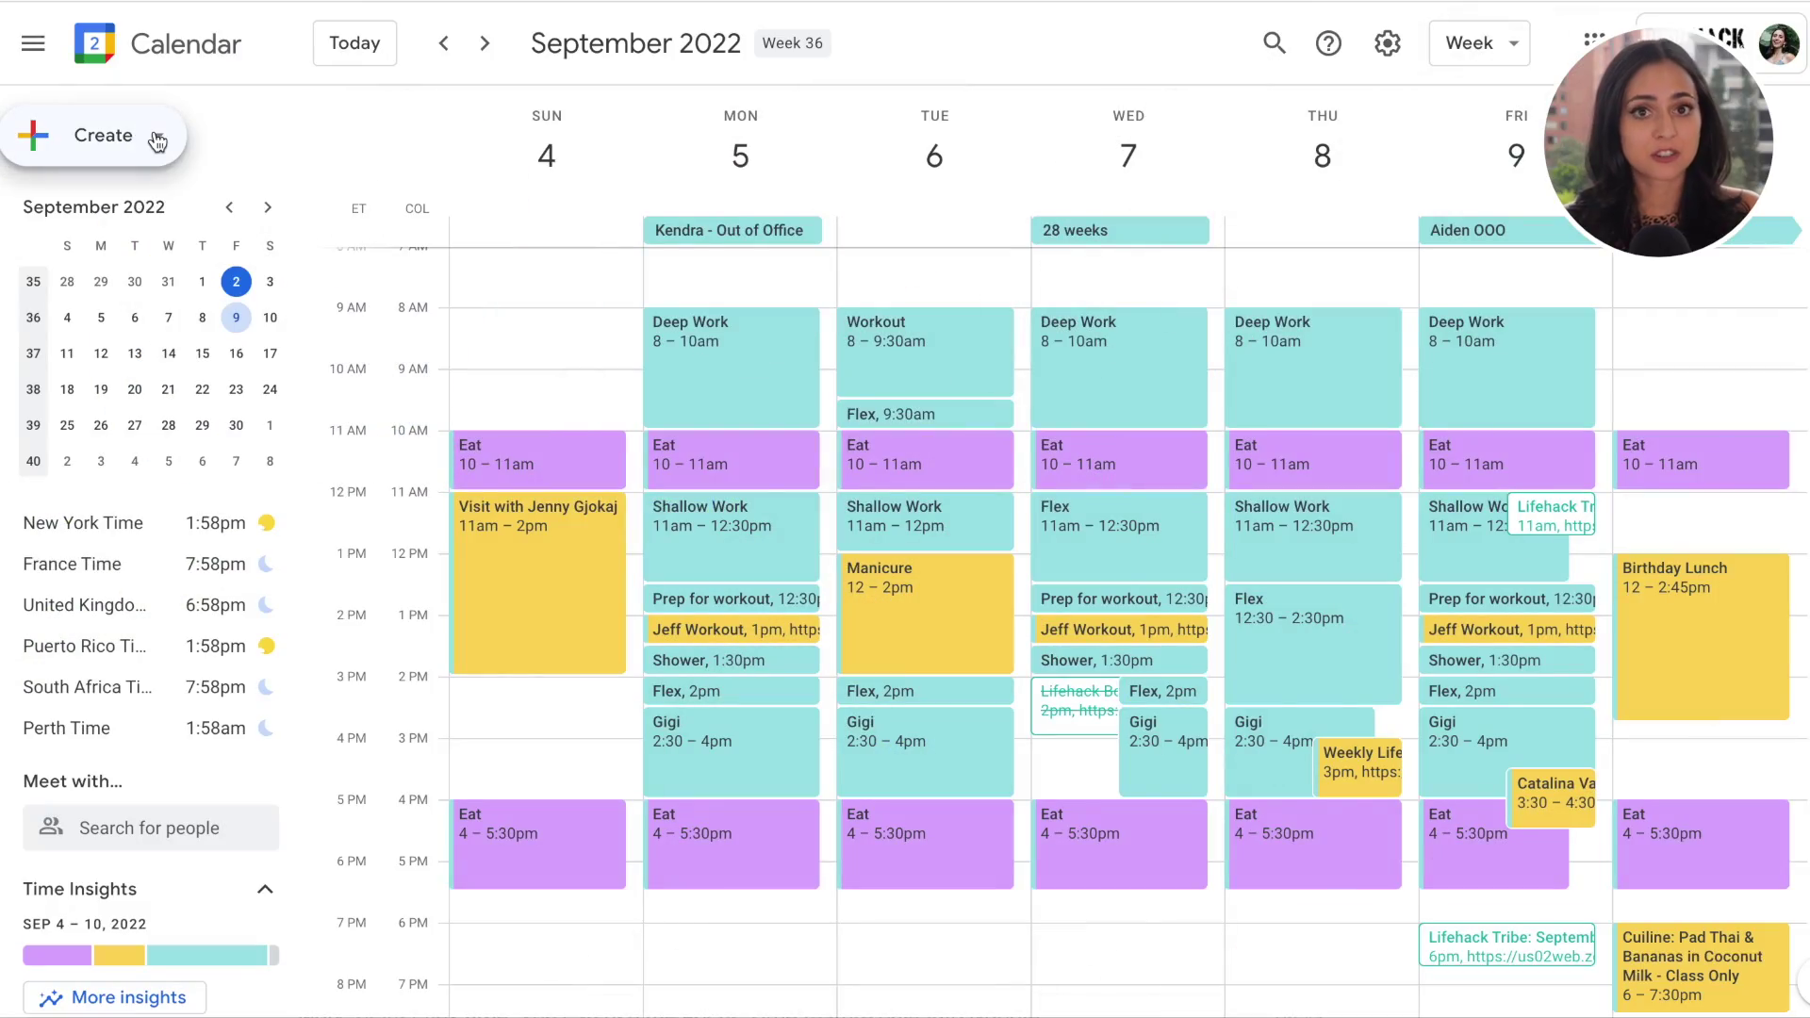
Step: Start a new Working location entry from the Create menu
{"action": "left_click", "coordinate": [156, 138]}
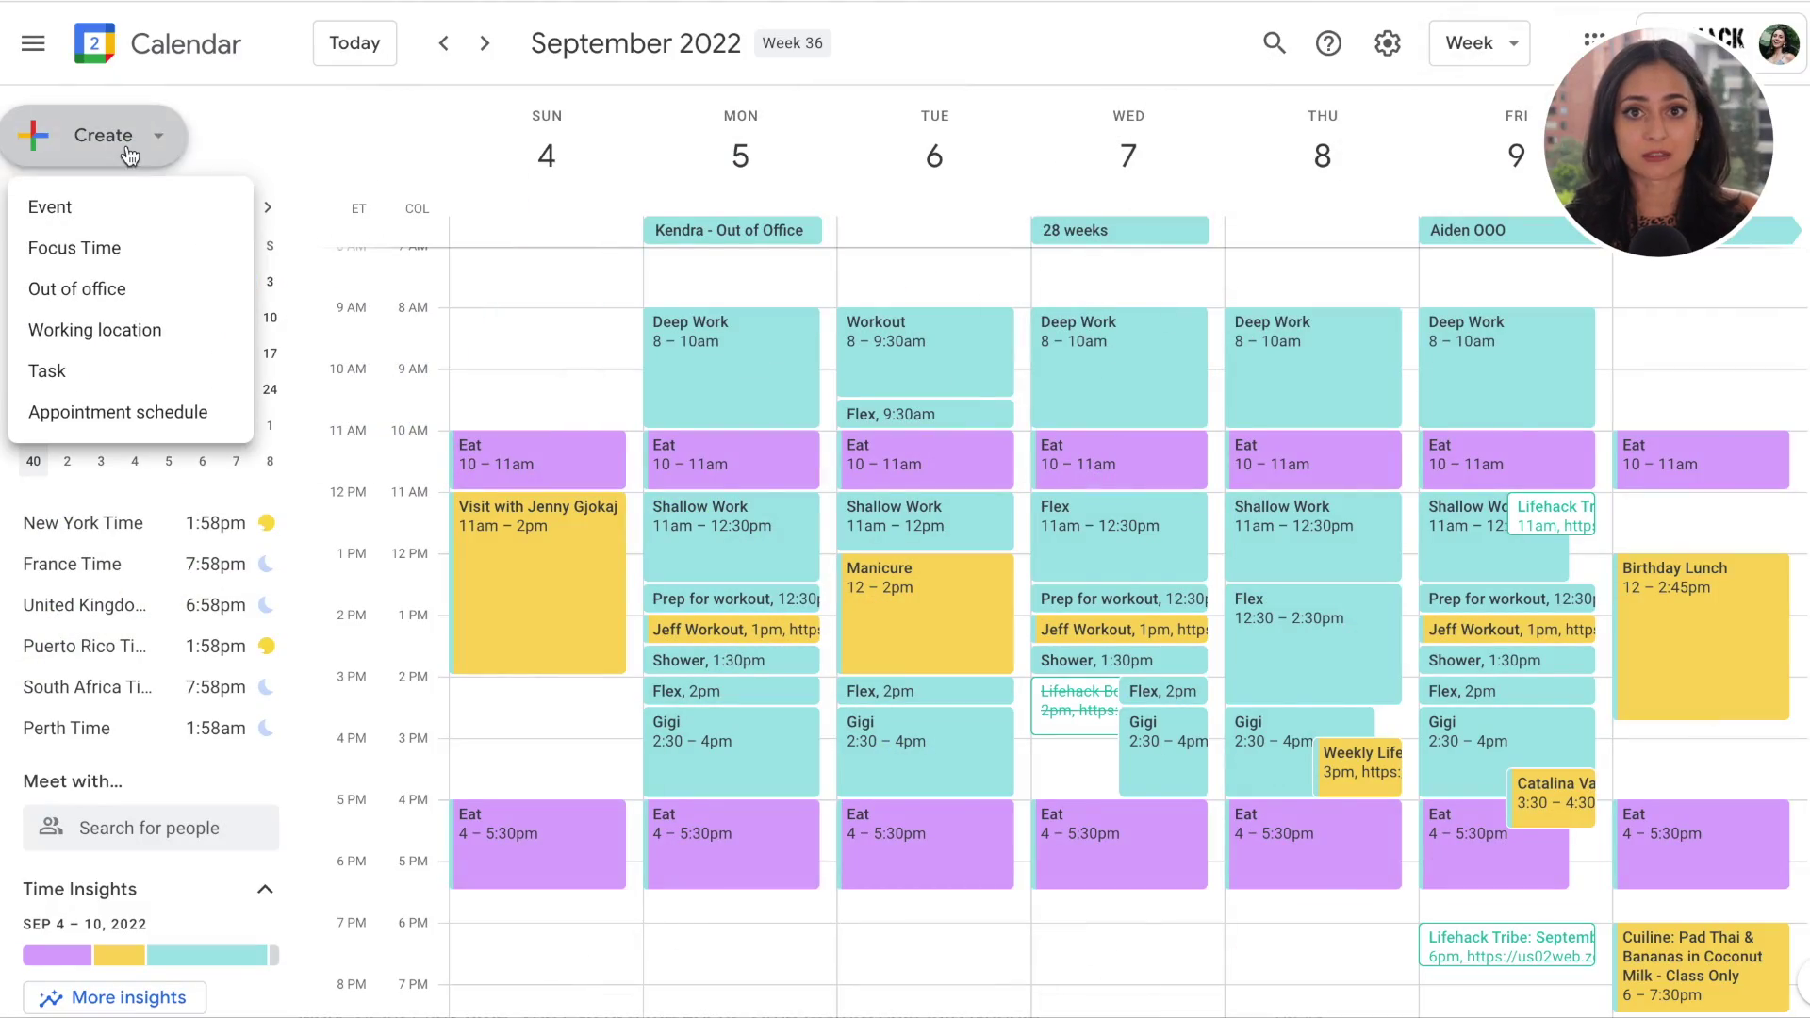
{"action": "left_click", "coordinate": [104, 328]}
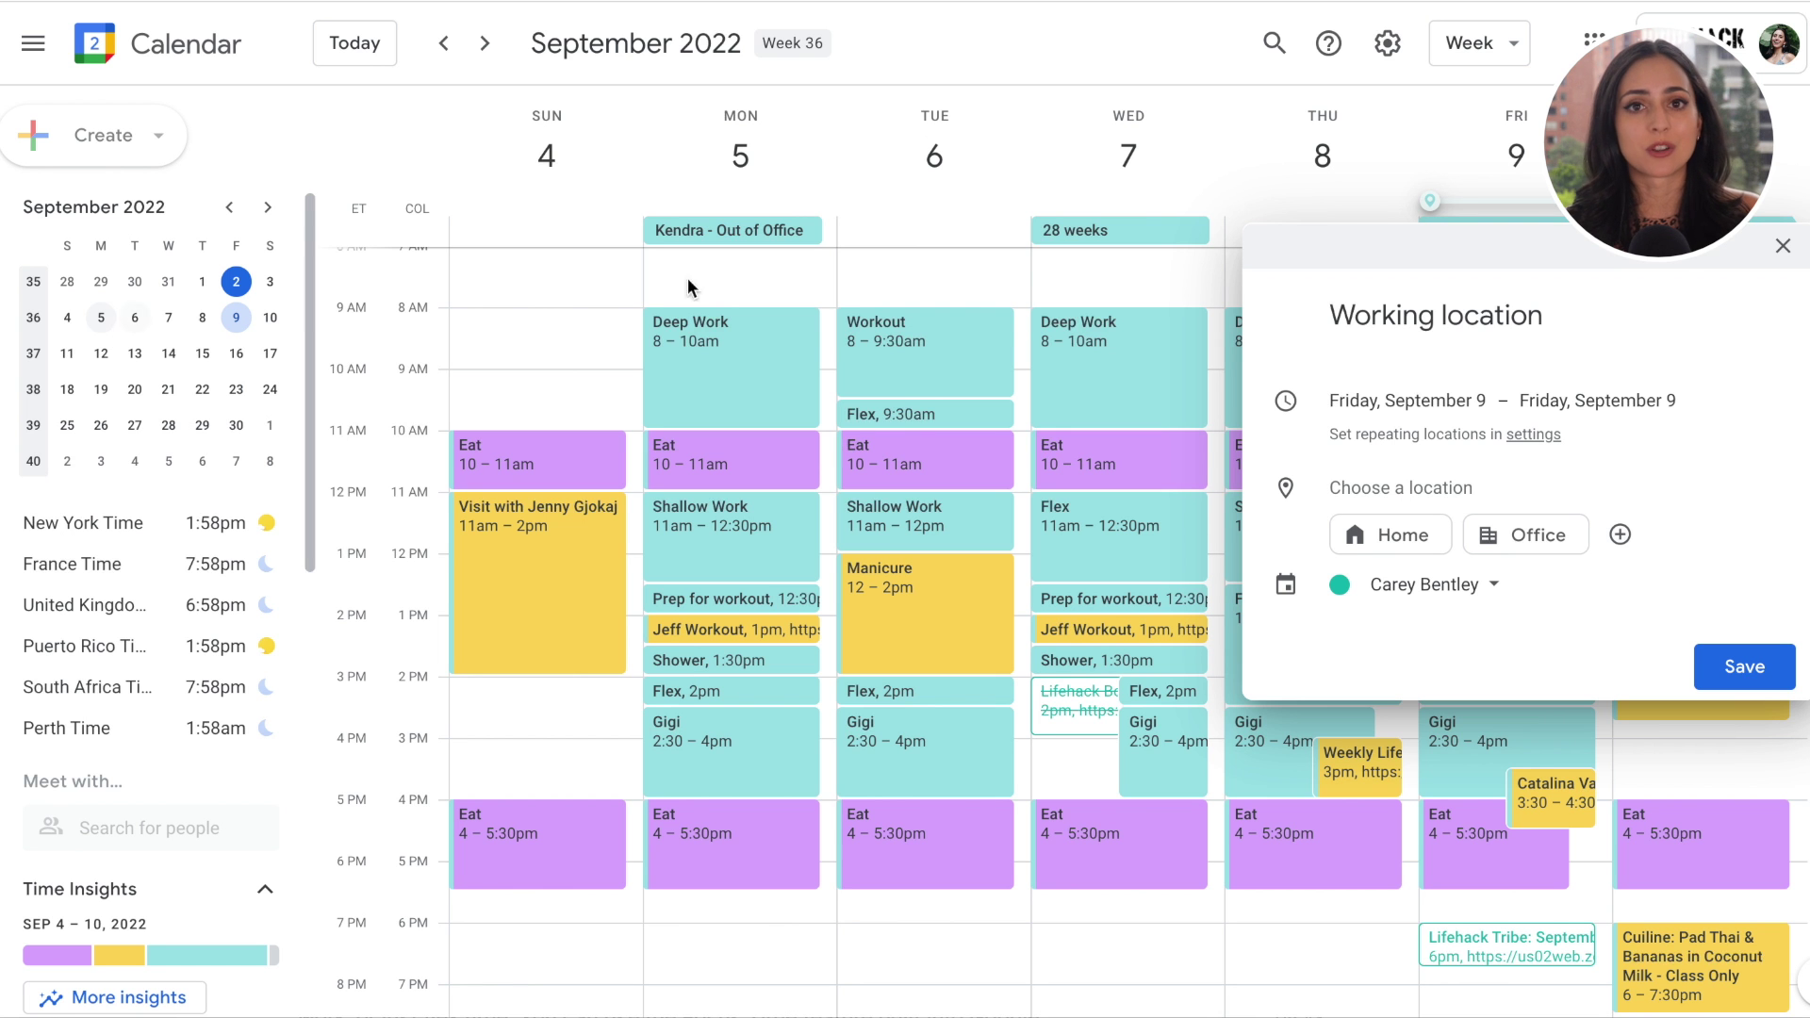